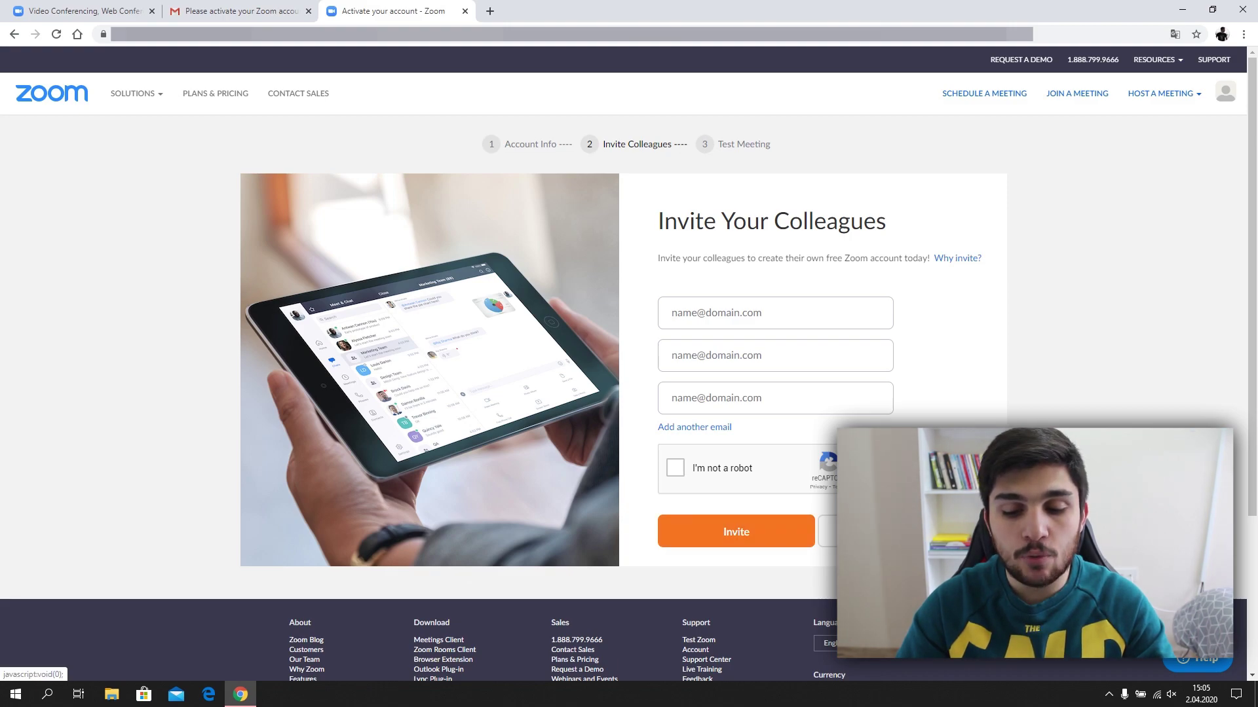
# Skip inviting colleagues, start the test meeting, and save the Zoom installer to the desktop (Masaüstü).
pyautogui.click(865, 531)
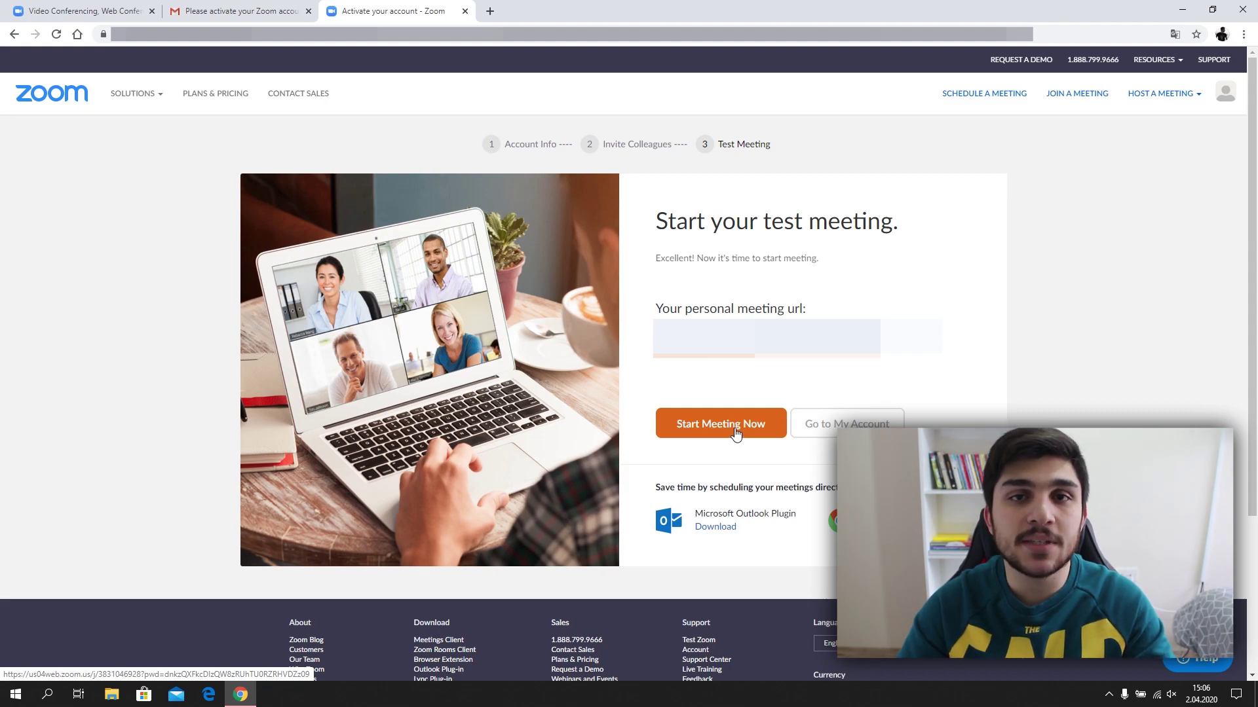
pyautogui.click(712, 440)
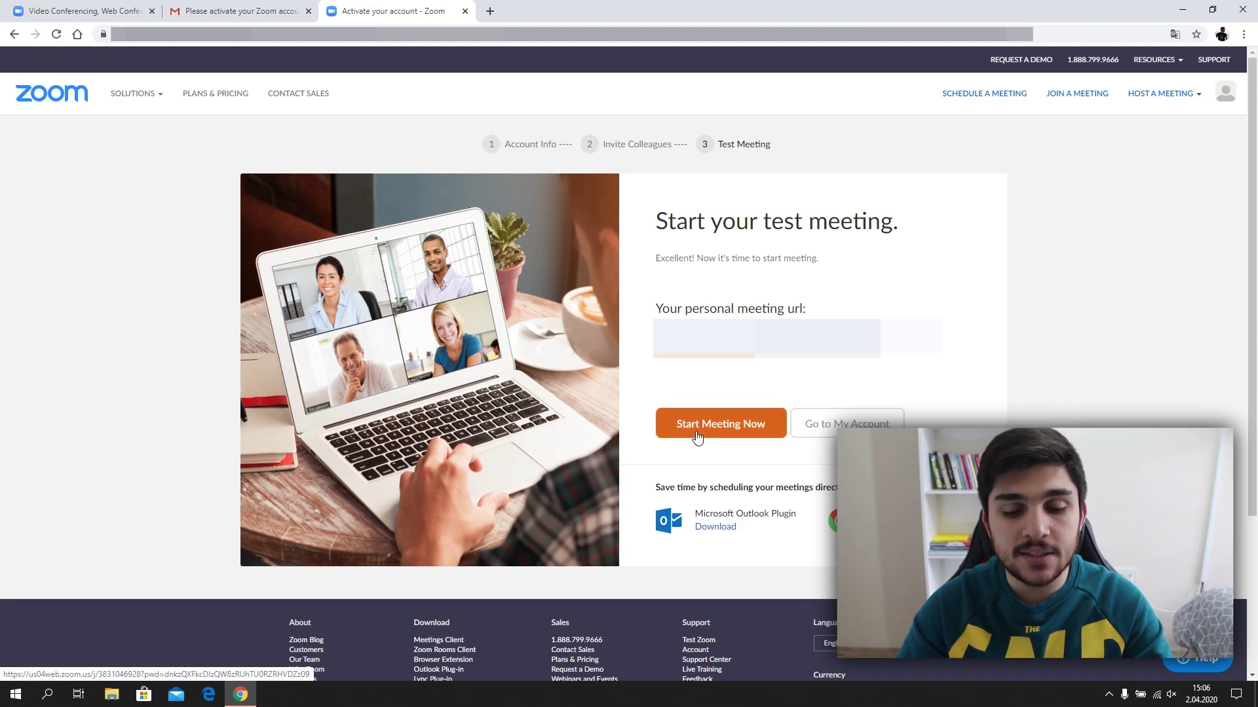
pyautogui.click(738, 434)
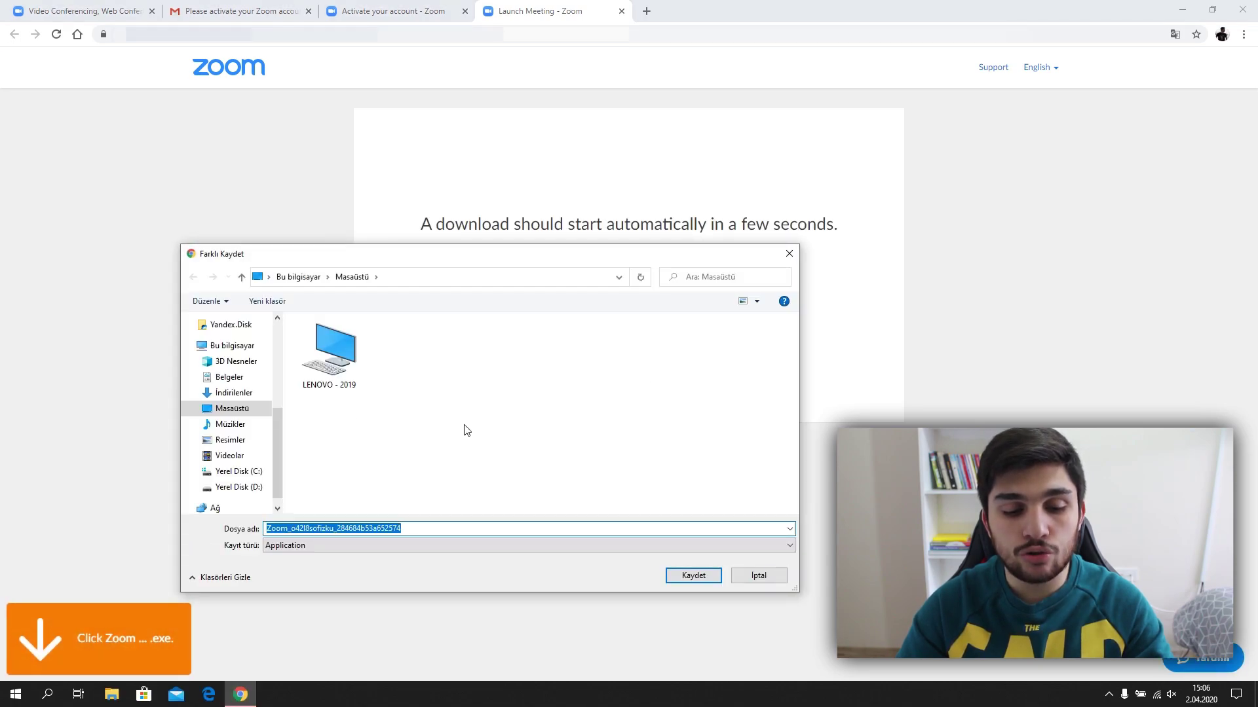
pyautogui.click(717, 575)
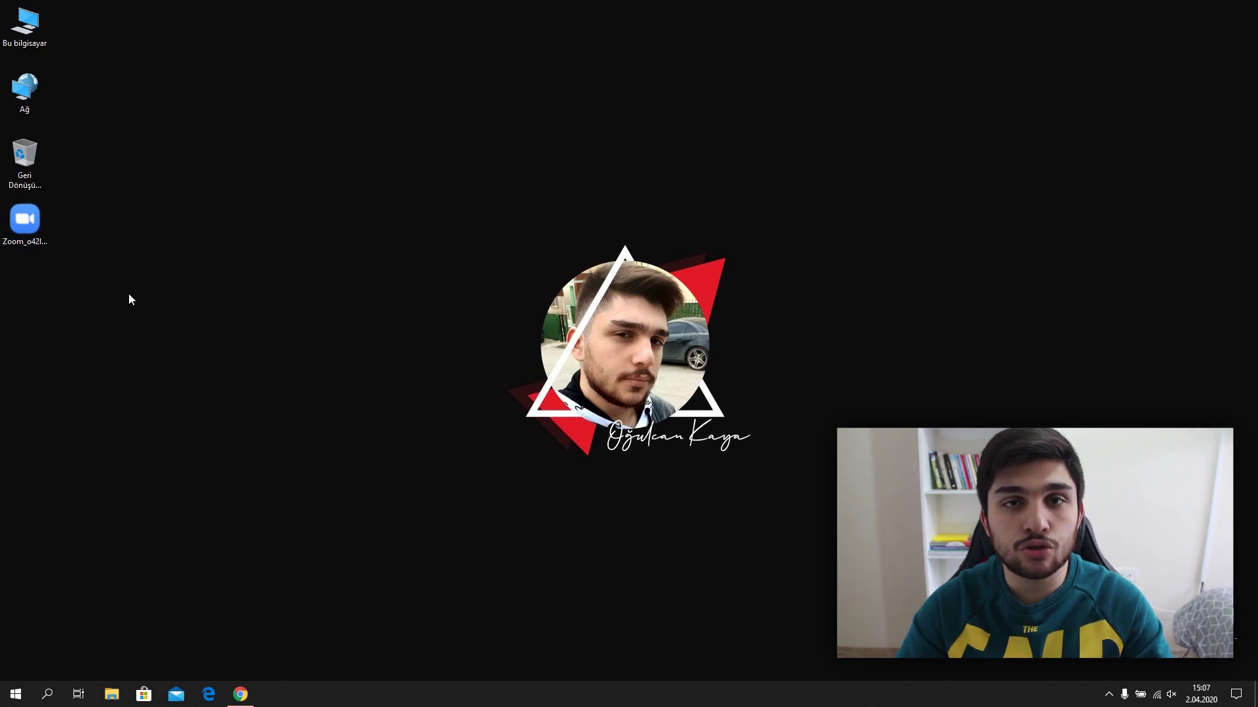
# Run the downloaded Zoom installer from the desktop.
pyautogui.click(27, 246)
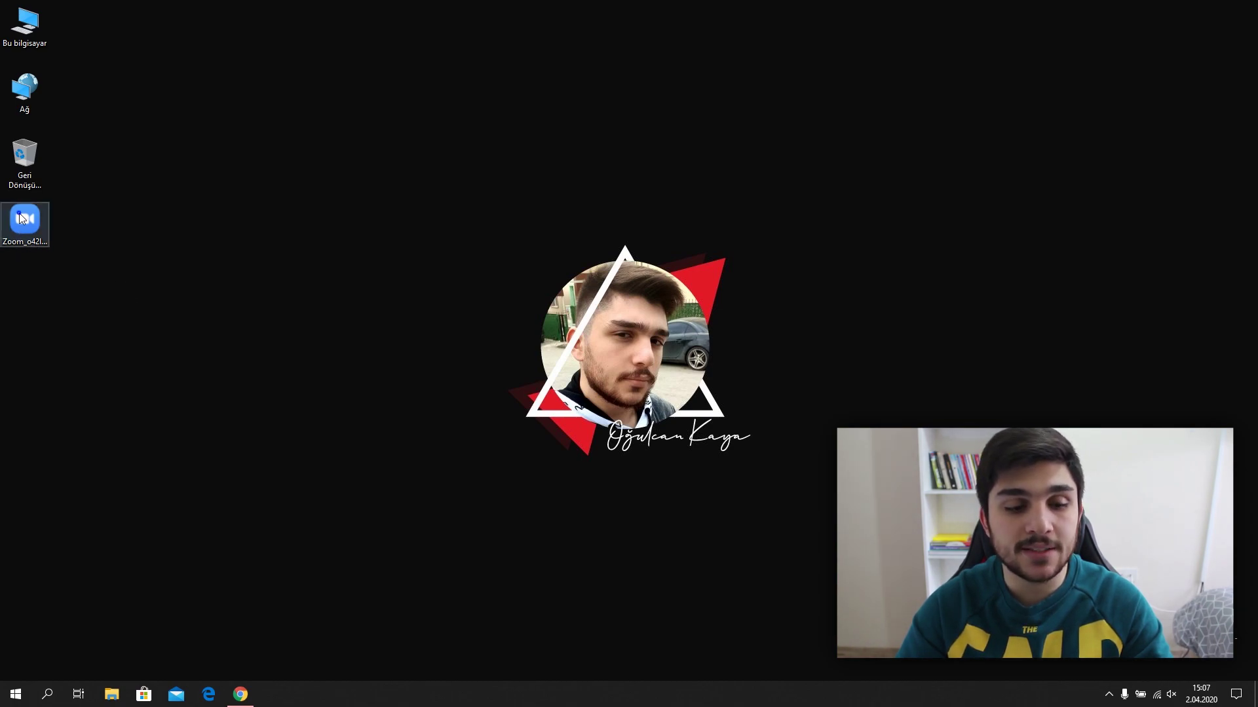
pyautogui.rightClick(18, 237)
pyautogui.click(92, 245)
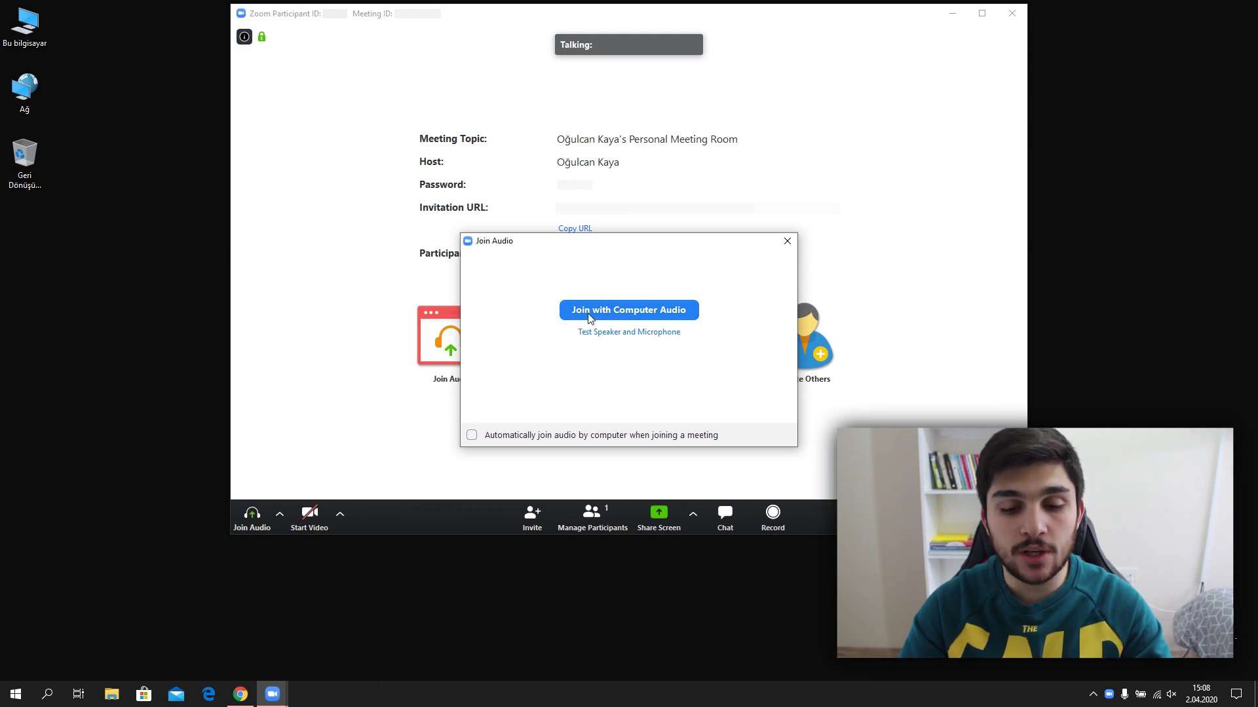
# Join the test meeting with computer audio and end the meeting for all.
pyautogui.click(628, 315)
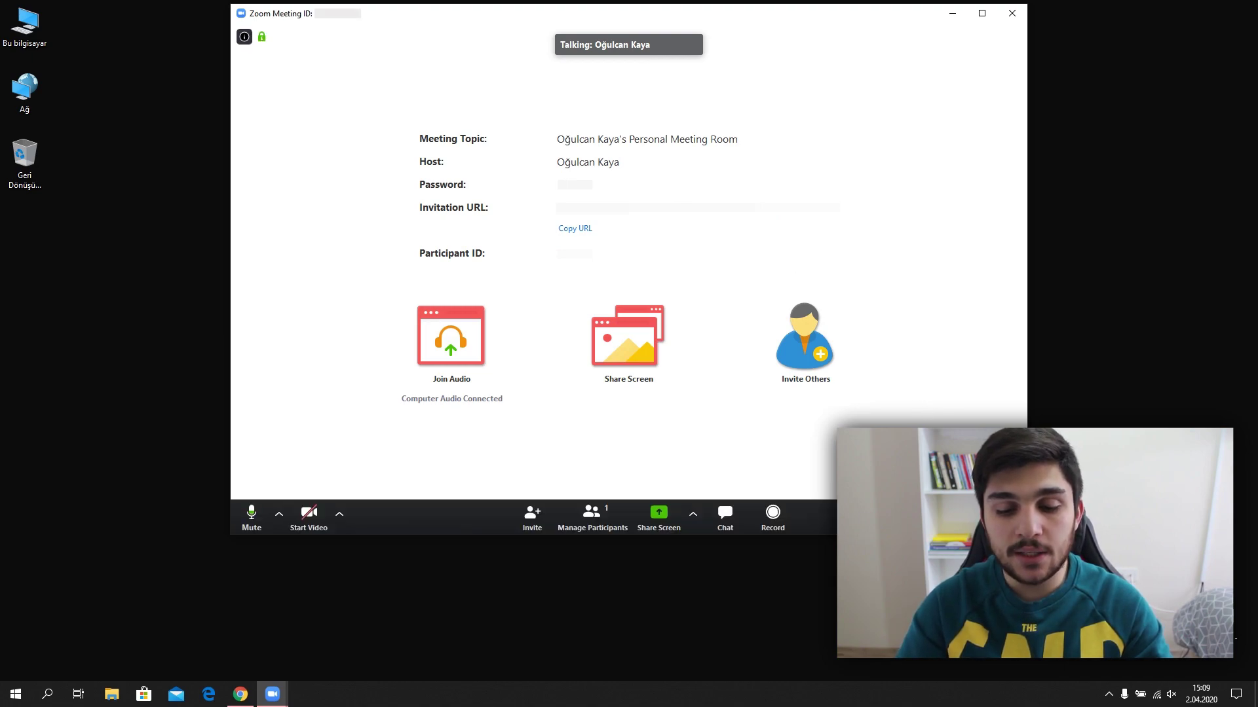
pyautogui.hotkey('alt', 'q')
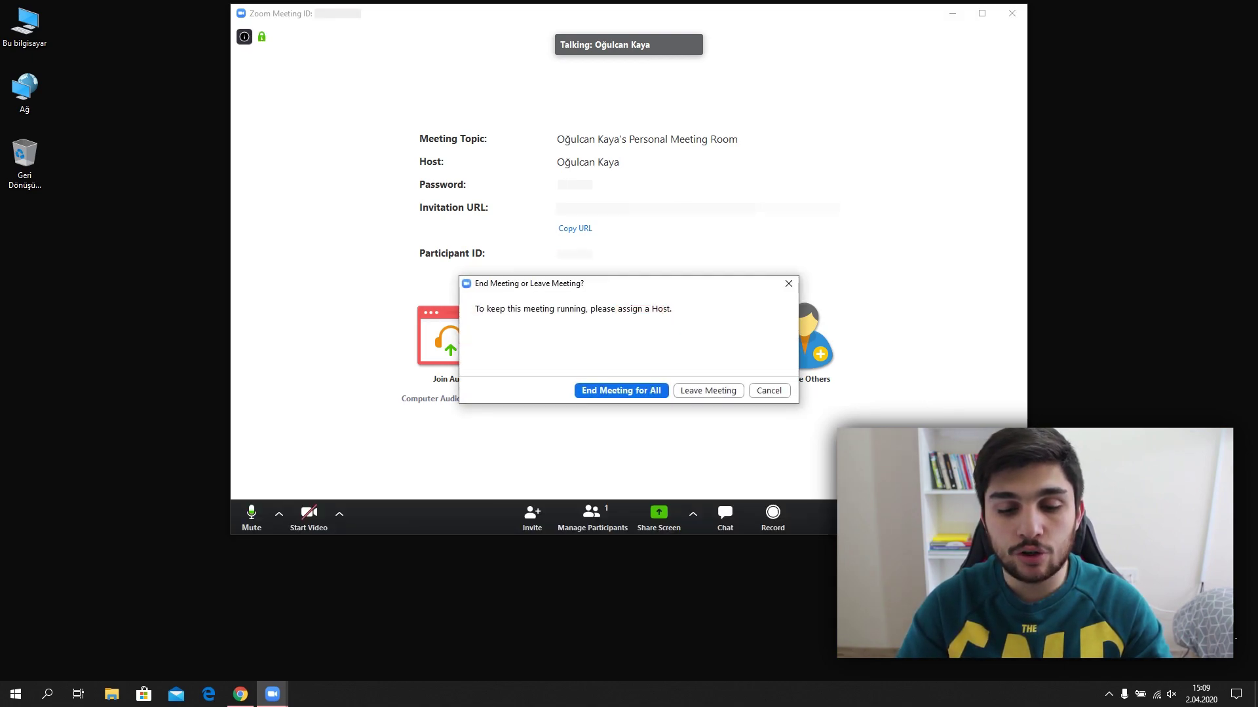
pyautogui.click(626, 391)
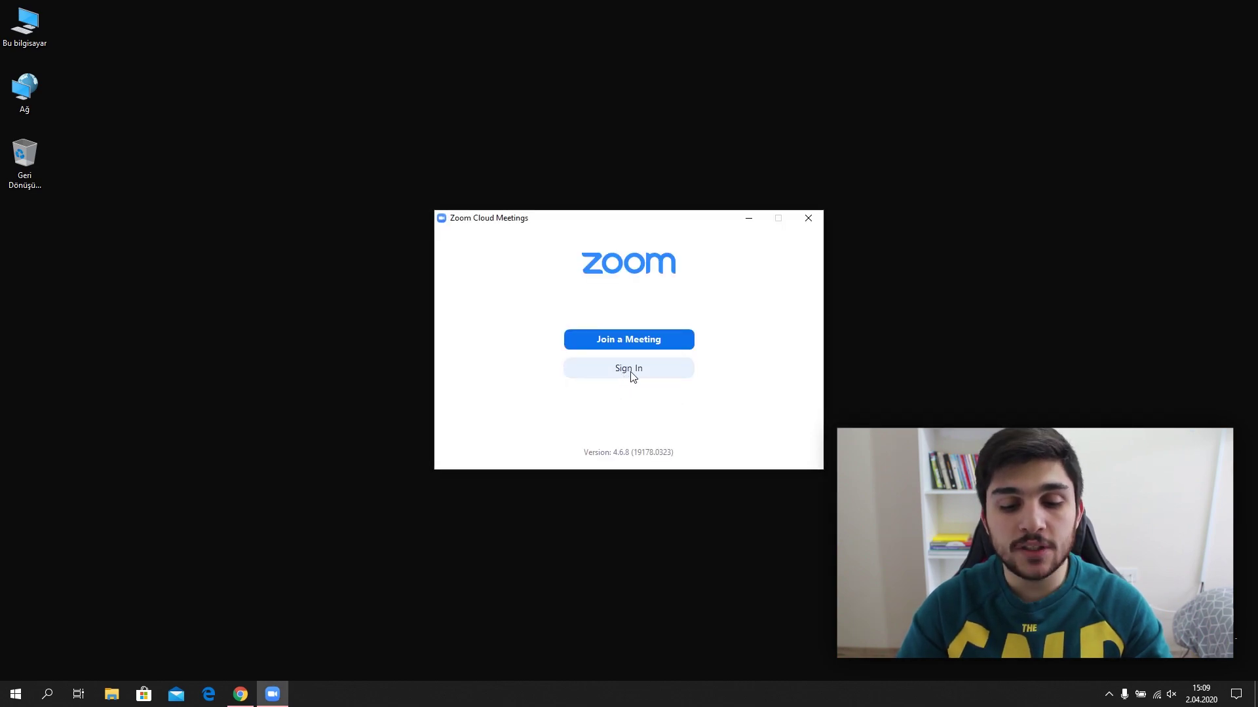
# Sign in to Zoom with the account e-mail and account password, choosing to stay signed in.
pyautogui.click(631, 375)
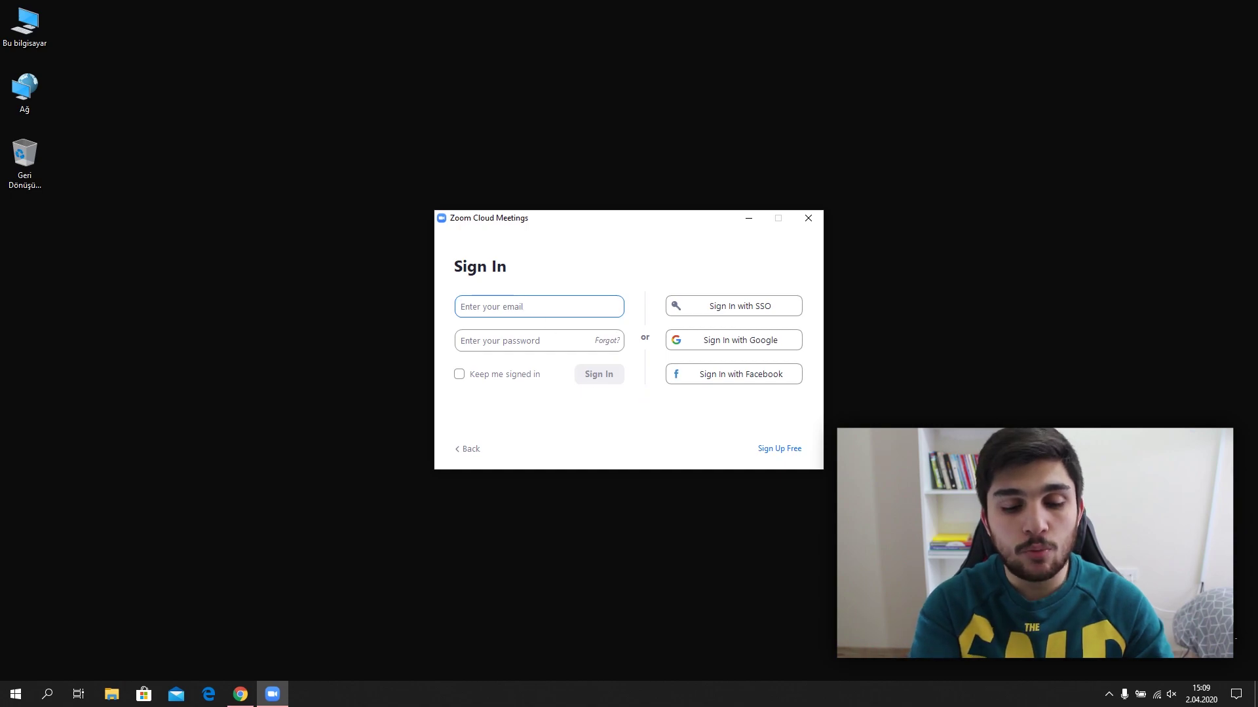
pyautogui.hotkey('ctrl', 'v')
pyautogui.click(522, 341)
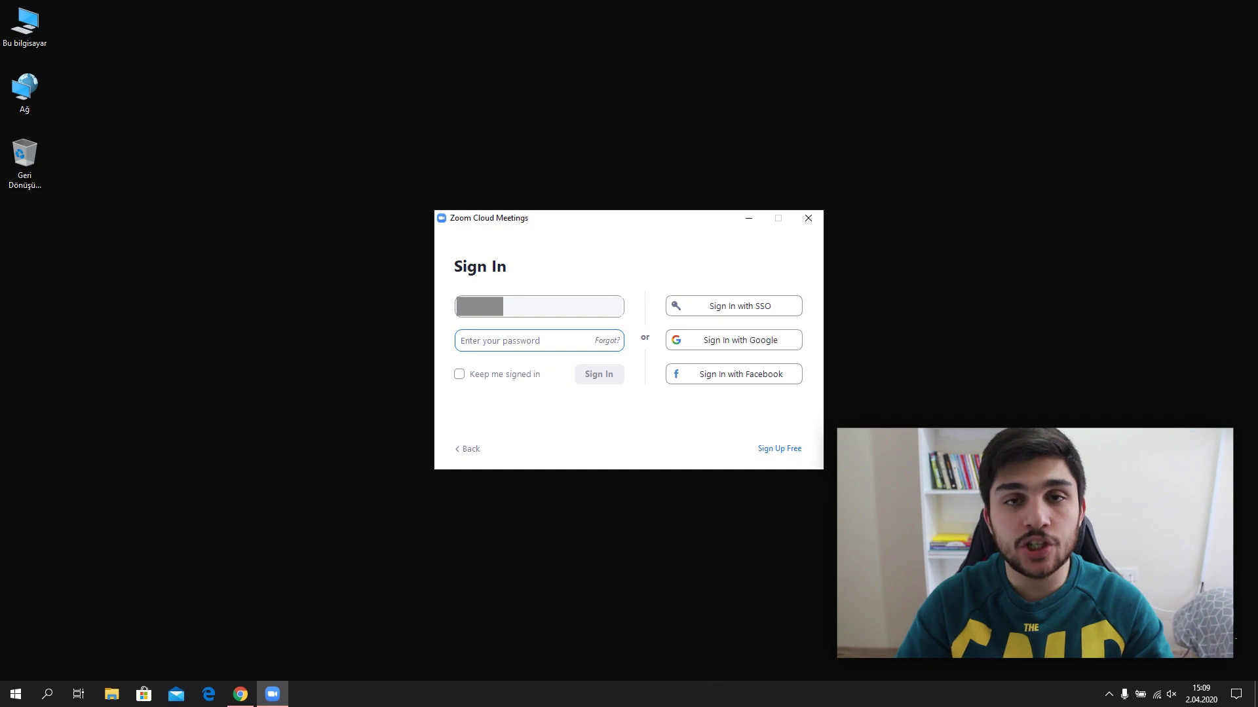
pyautogui.hotkey('ctrl', 'v')
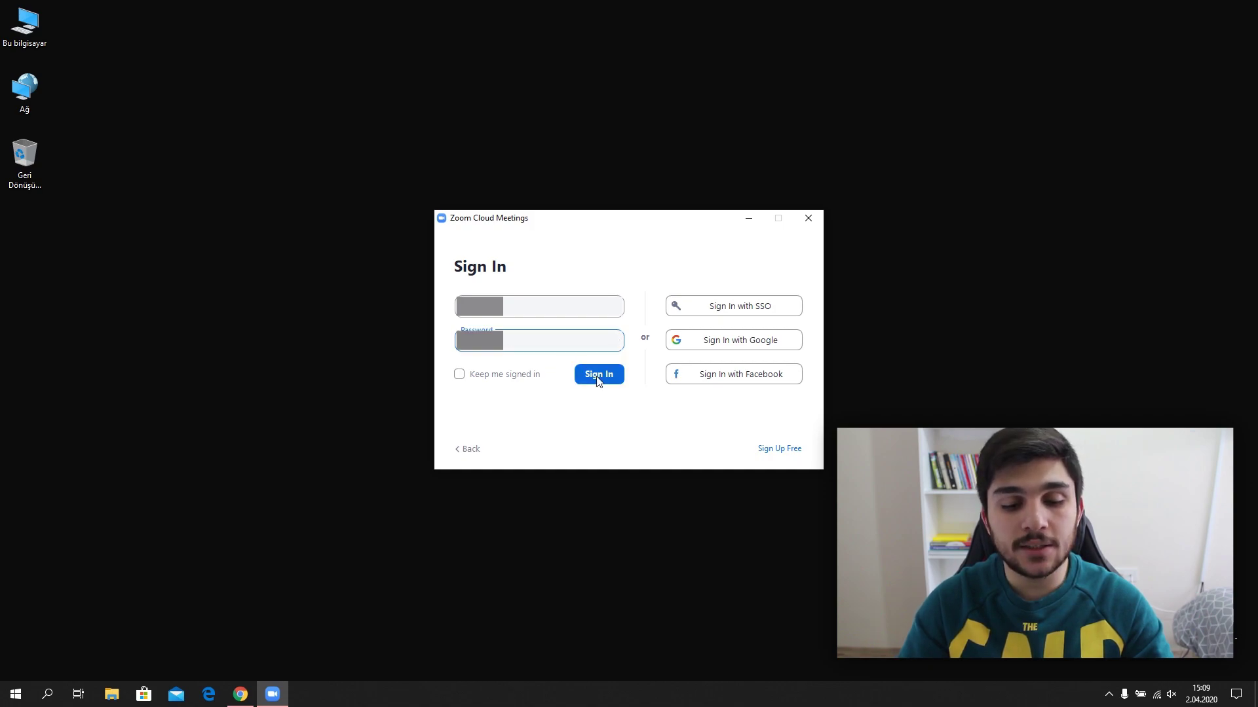
pyautogui.click(460, 376)
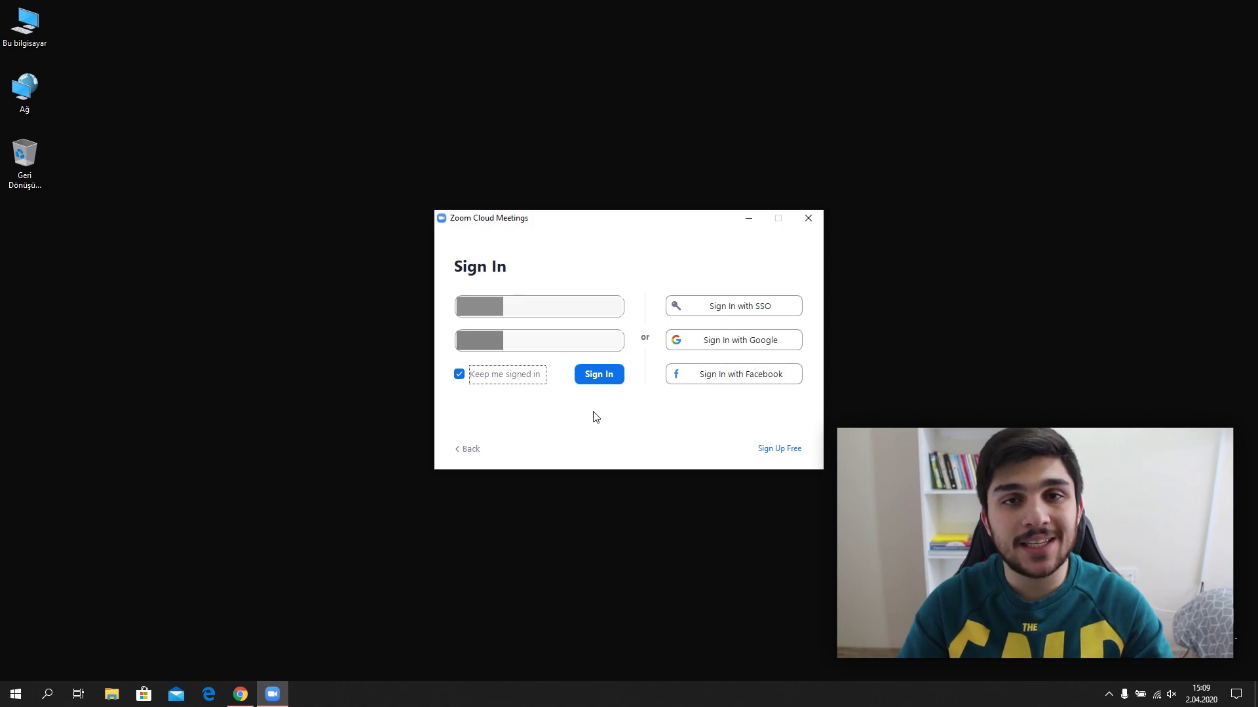
pyautogui.click(600, 372)
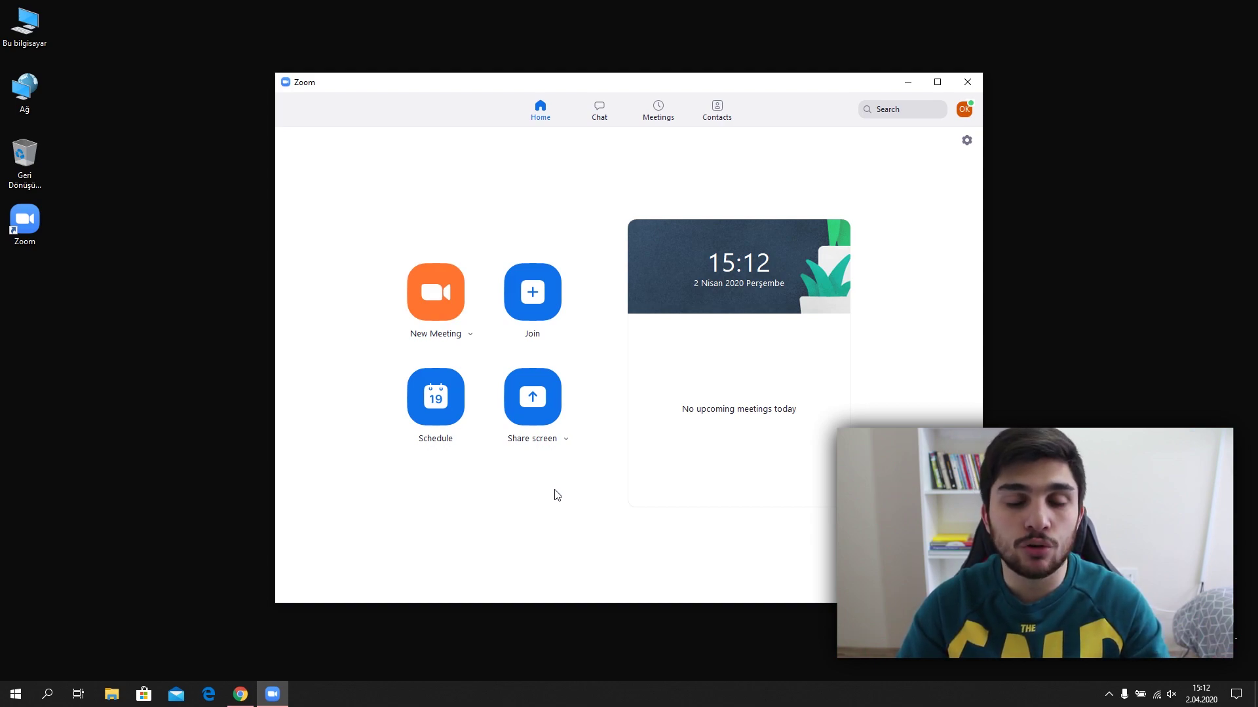
# Start a new meeting with computer audio and copy its invitation text for sharing.
pyautogui.click(422, 301)
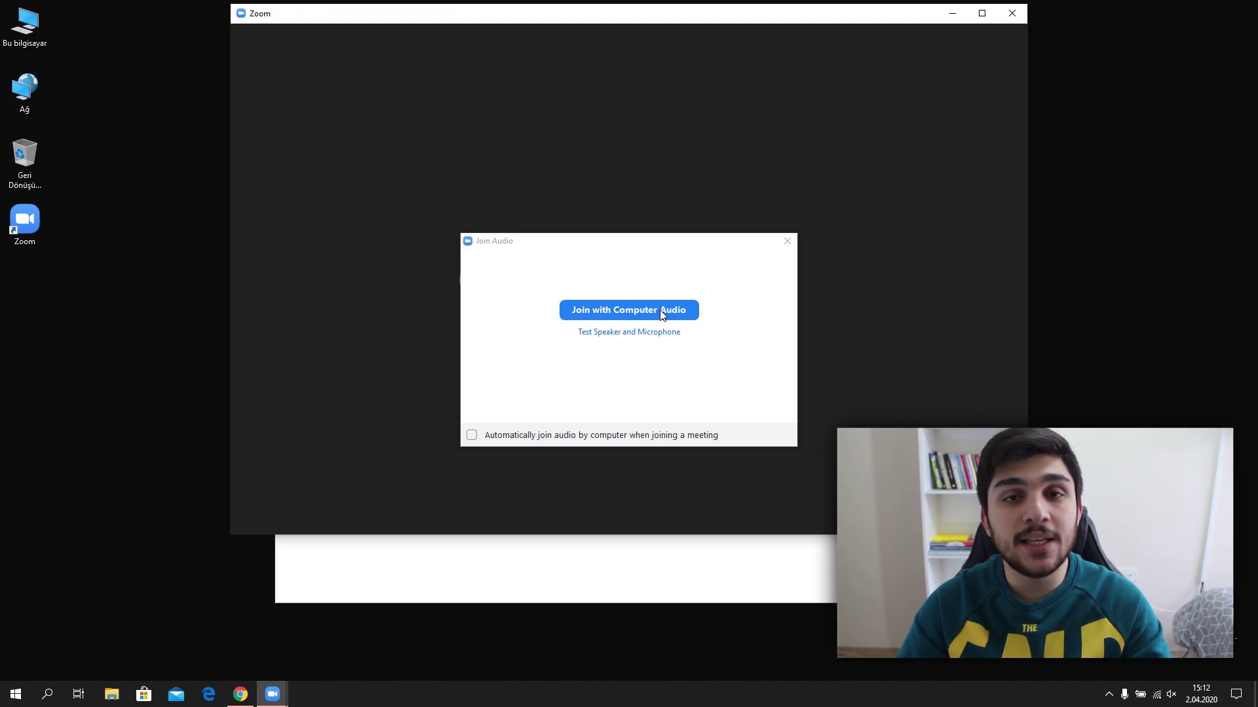
pyautogui.click(661, 313)
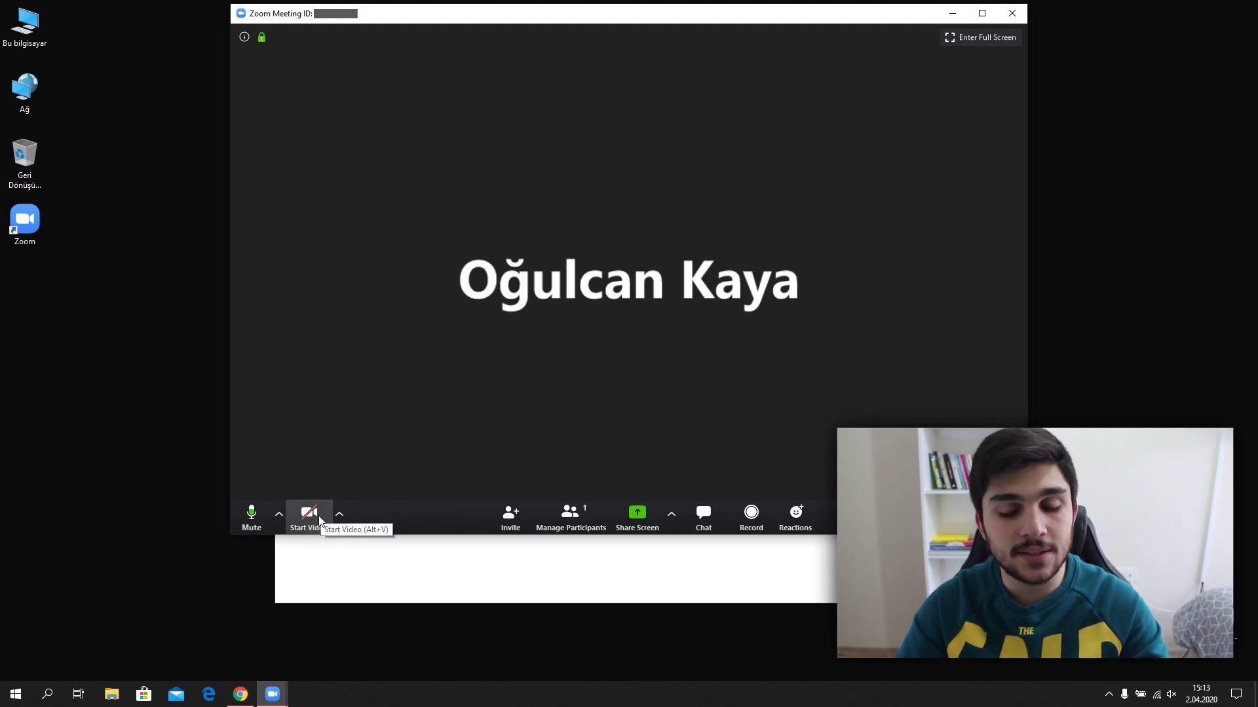
pyautogui.click(509, 518)
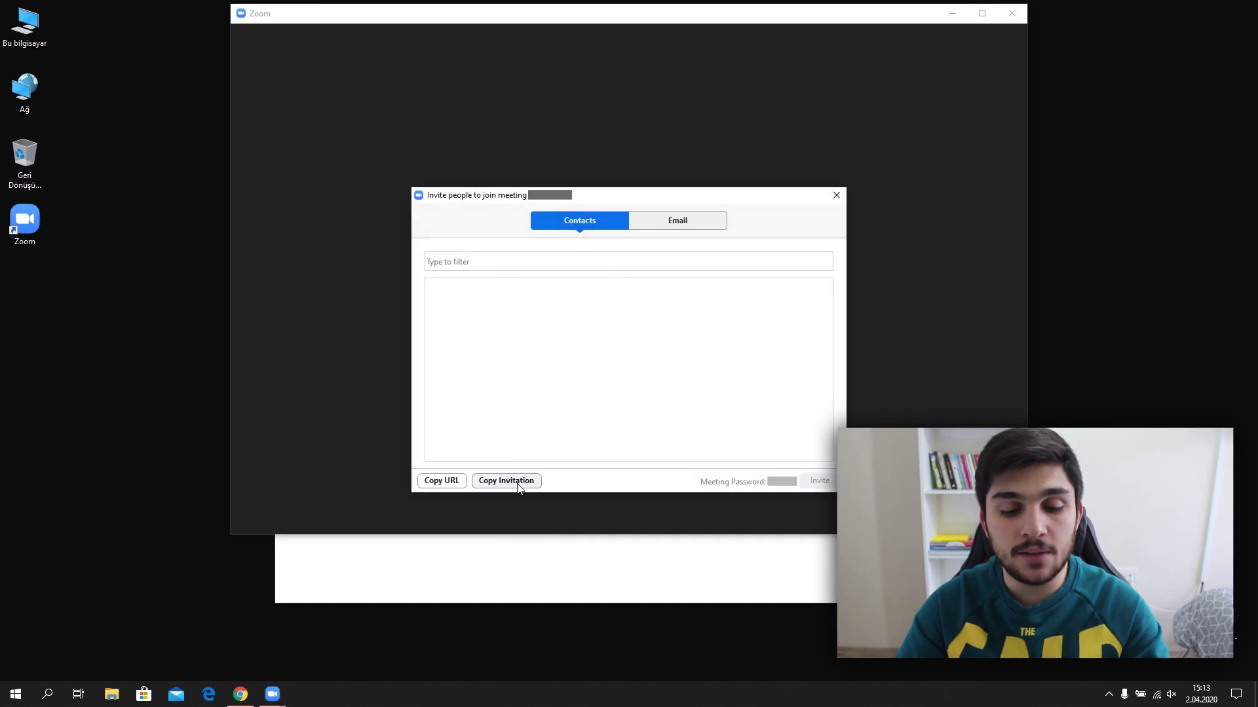
pyautogui.click(677, 220)
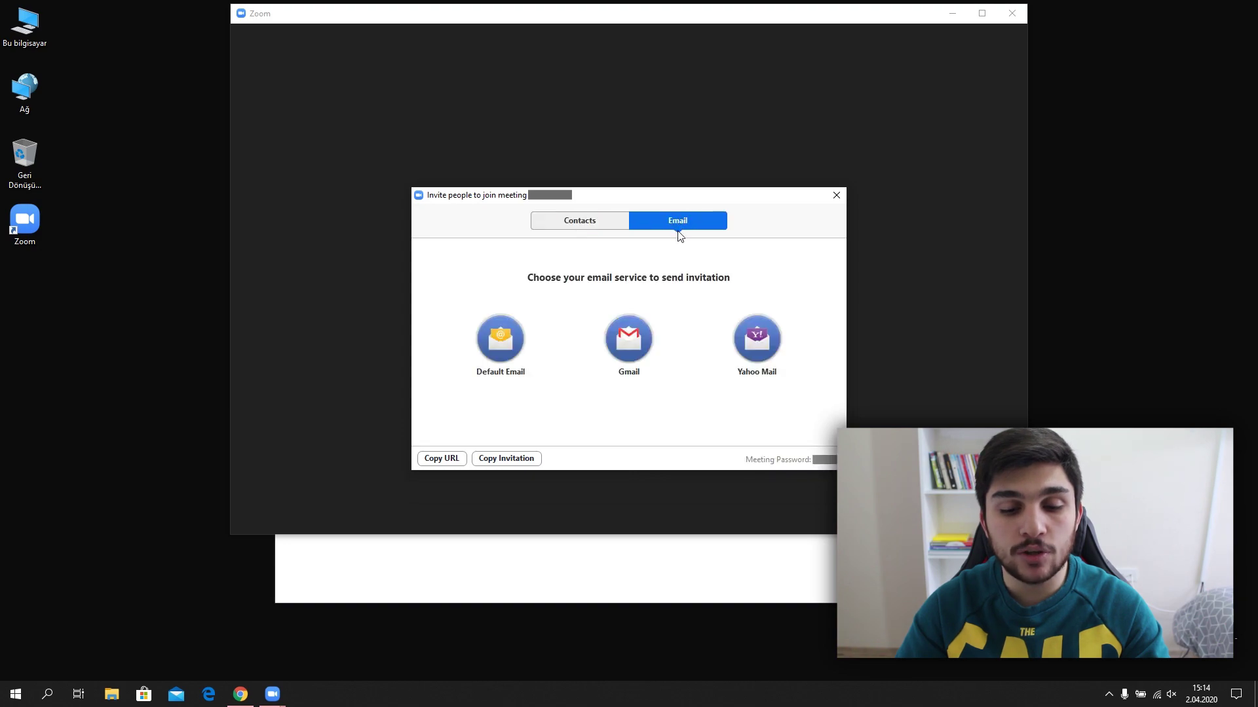
pyautogui.click(580, 222)
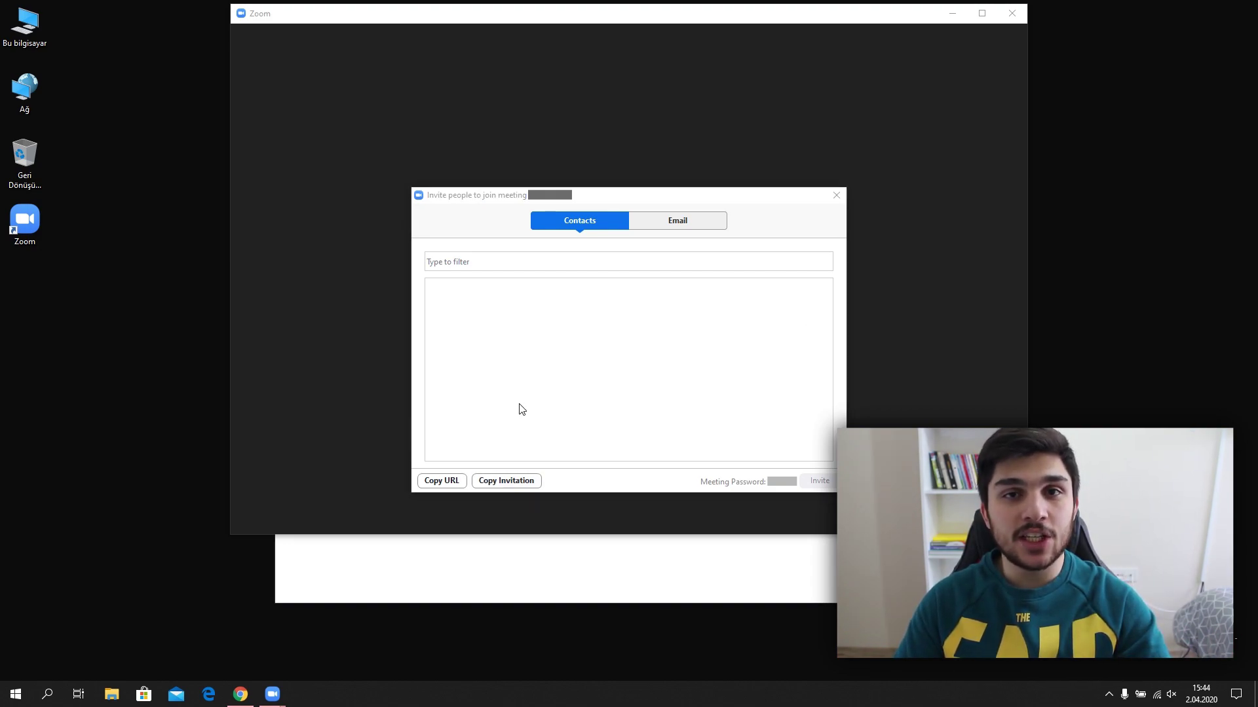
pyautogui.click(494, 482)
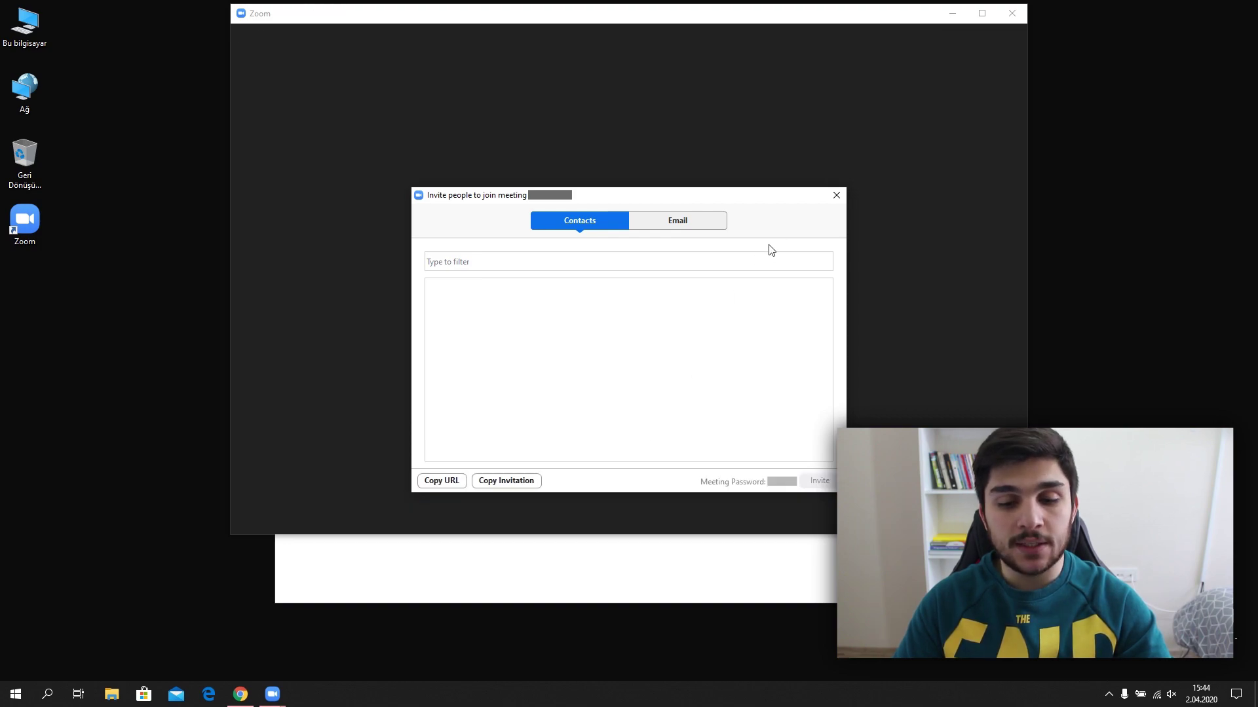
pyautogui.click(837, 195)
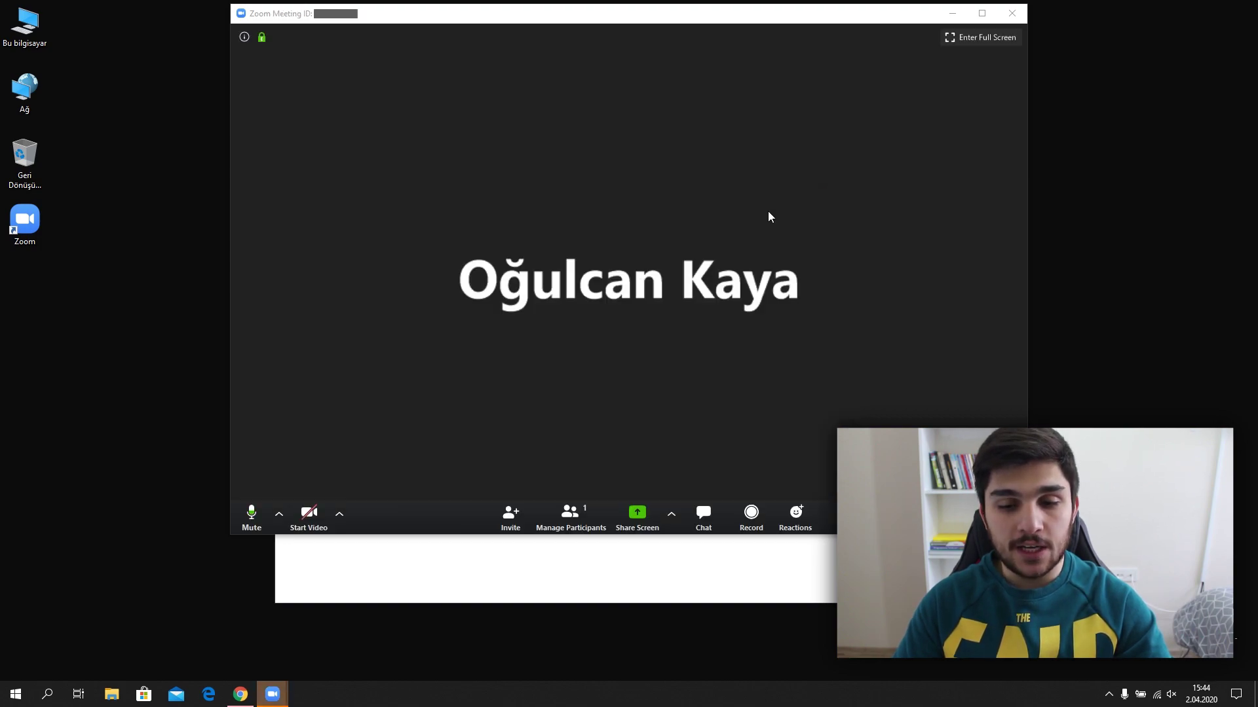
# Create a new text document on the desktop and name it Zoom.
pyautogui.rightClick(22, 277)
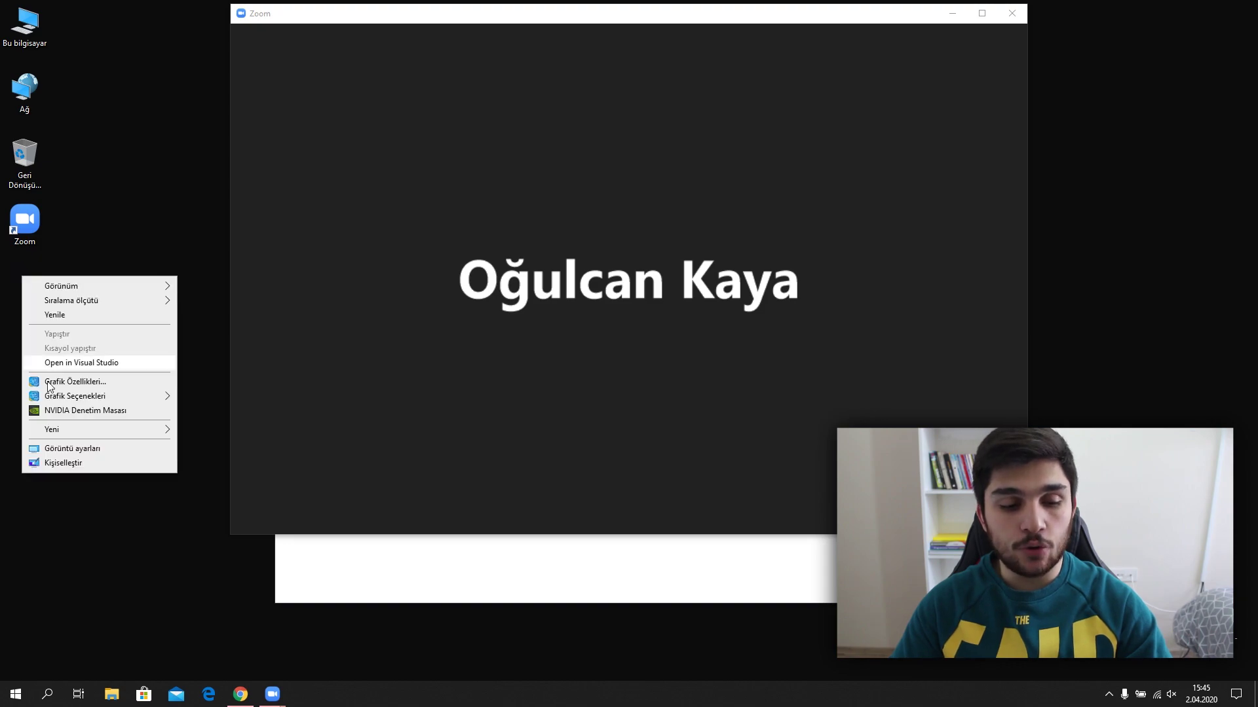
pyautogui.moveTo(65, 431)
pyautogui.click(216, 565)
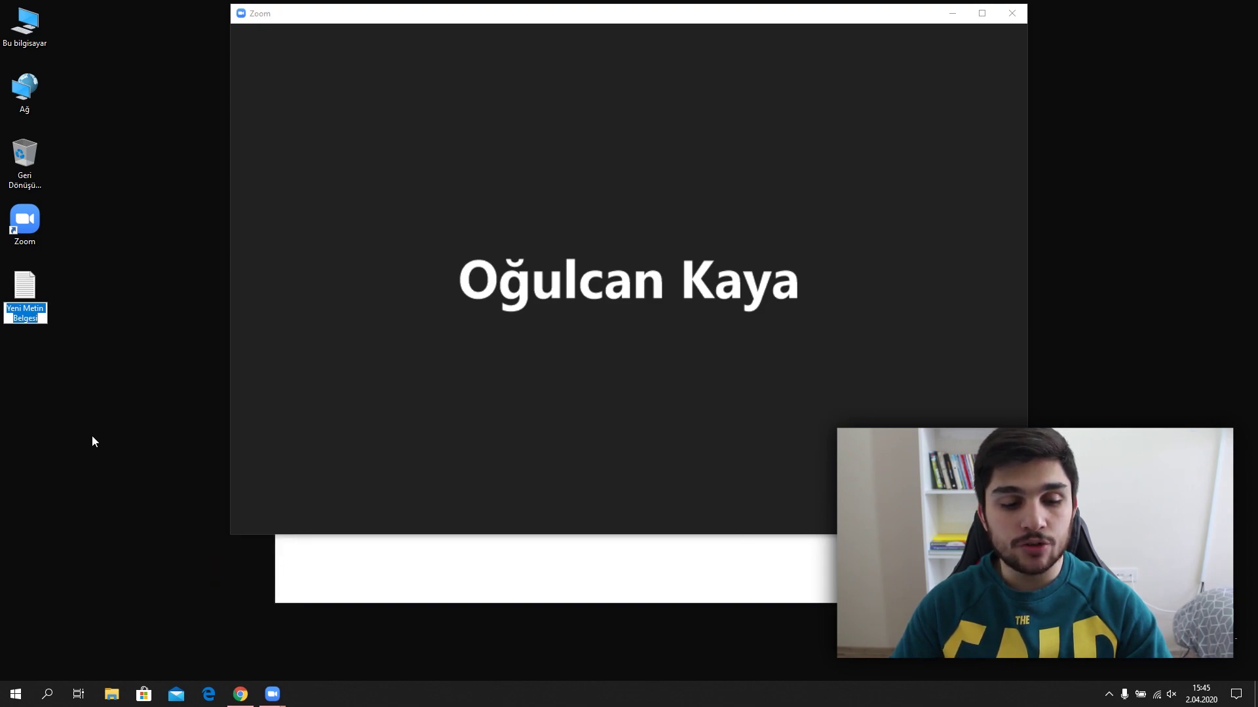
pyautogui.write('Zoom')
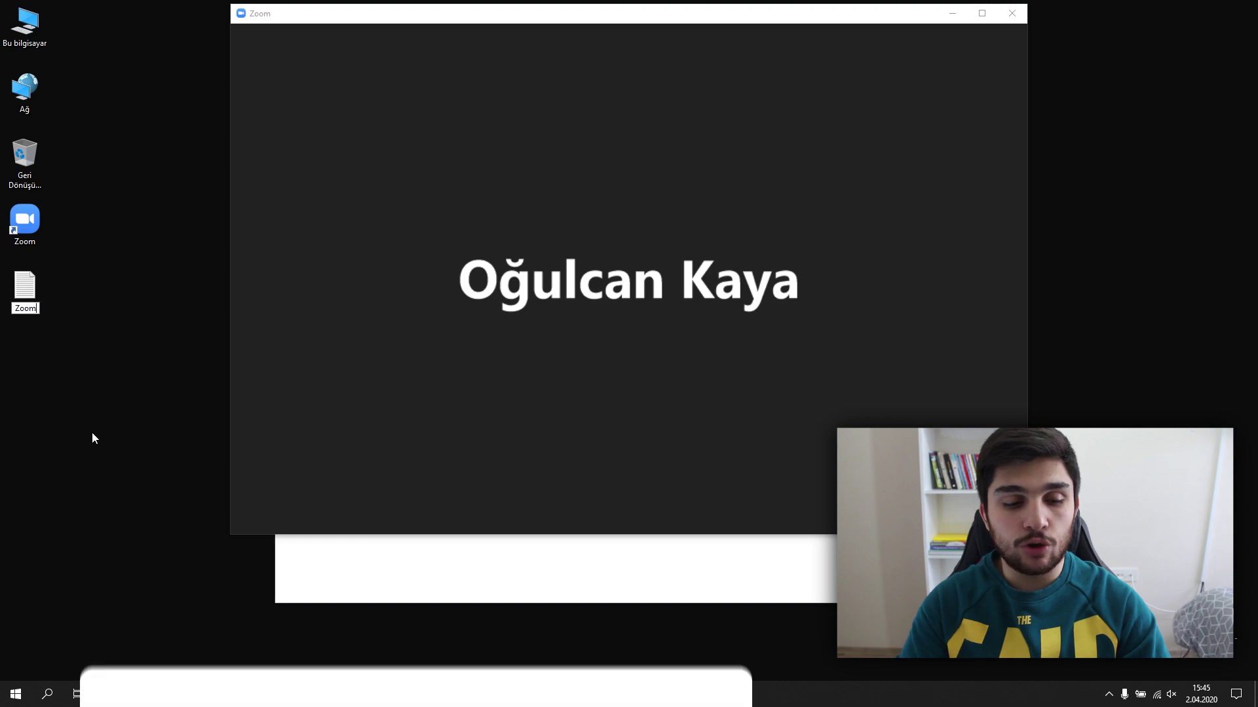
pyautogui.click(93, 433)
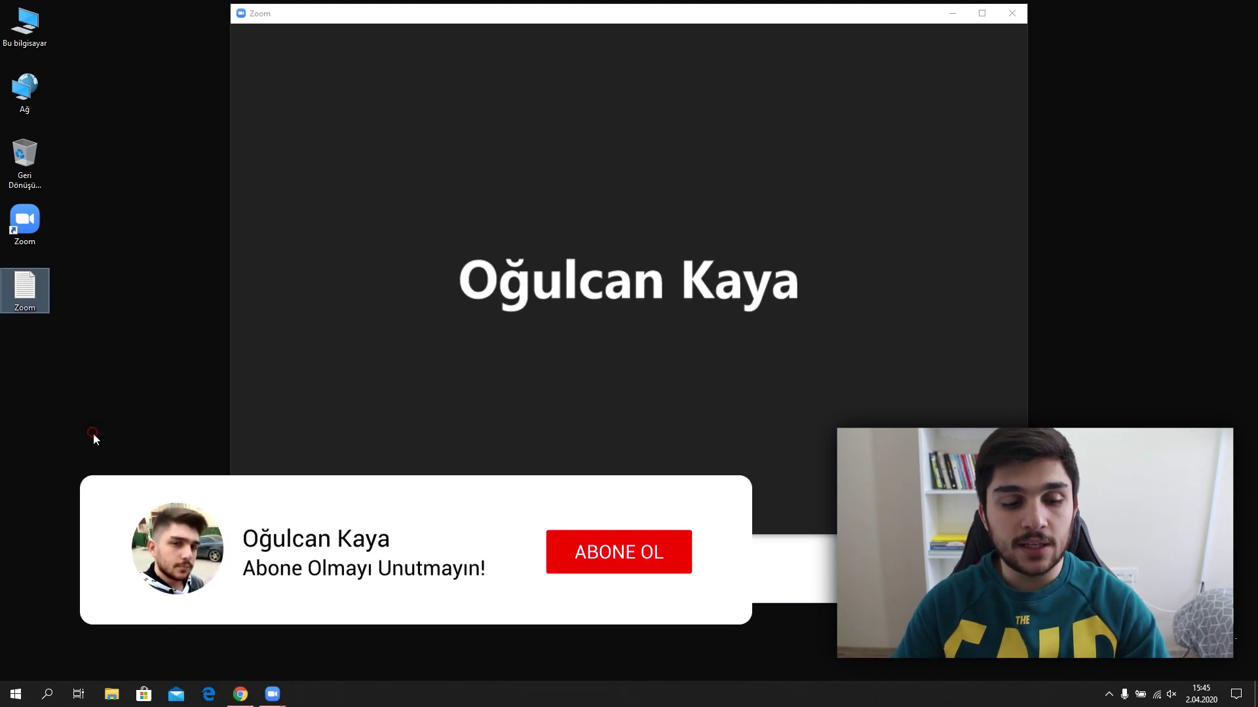
# Paste the copied invitation with the meeting link, meeting ID and meeting password into the Zoom text document, save it and close it.
pyautogui.doubleClick(25, 288)
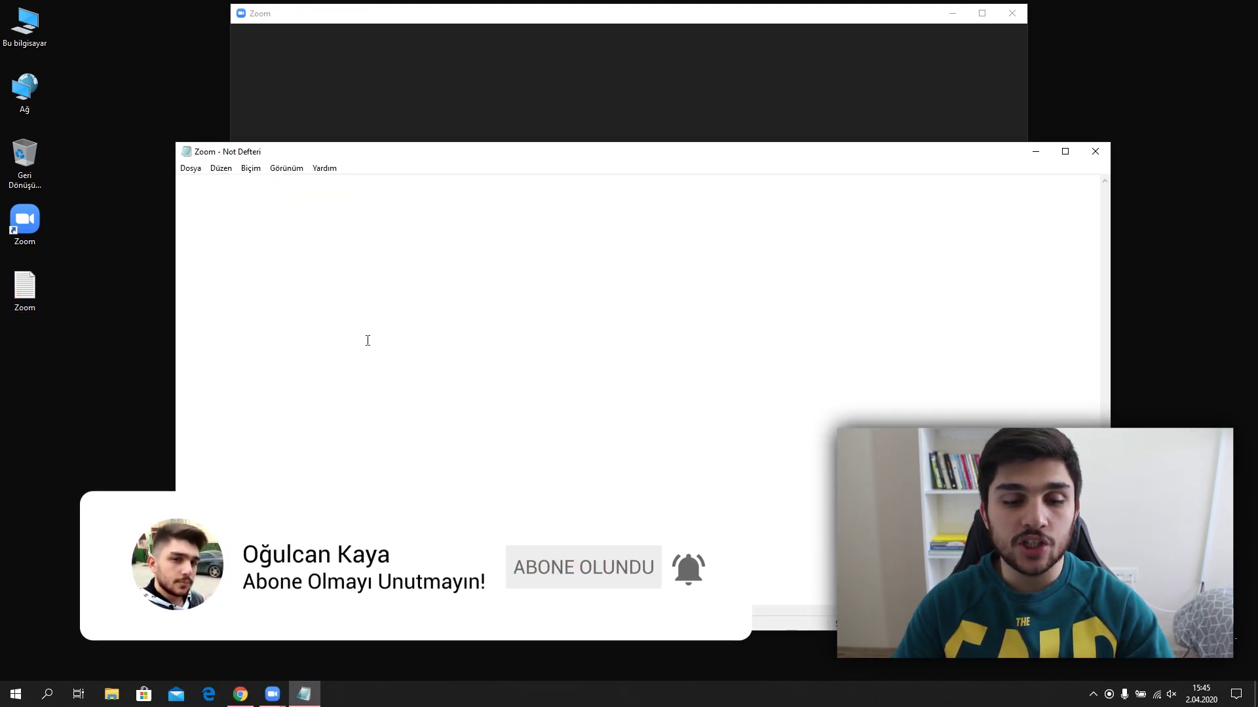
pyautogui.hotkey('ctrl', 'v')
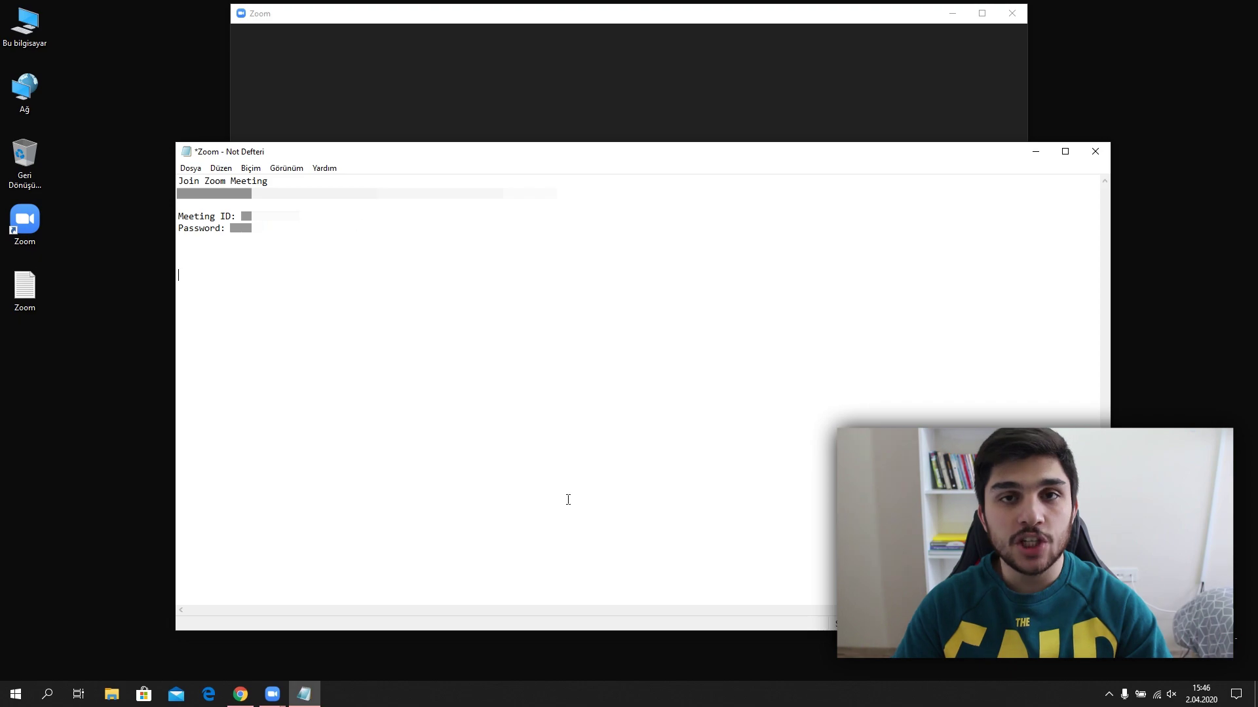
pyautogui.hotkey('ctrl', 's')
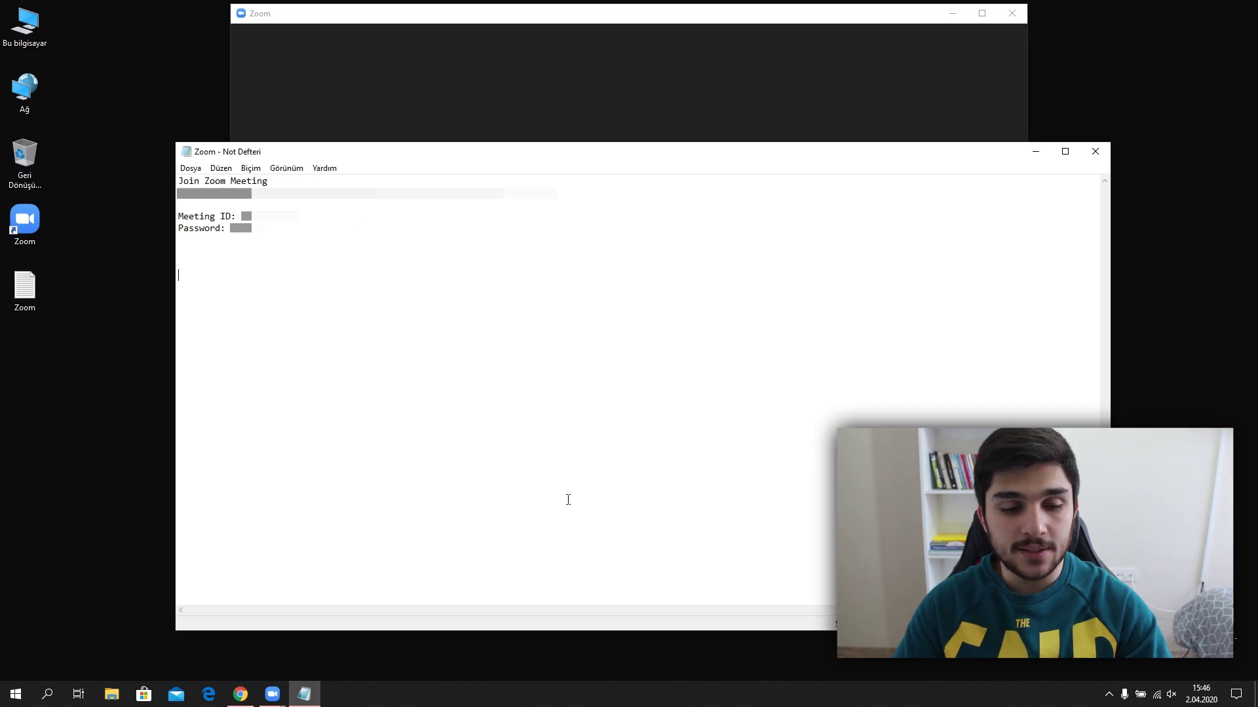
pyautogui.click(1095, 153)
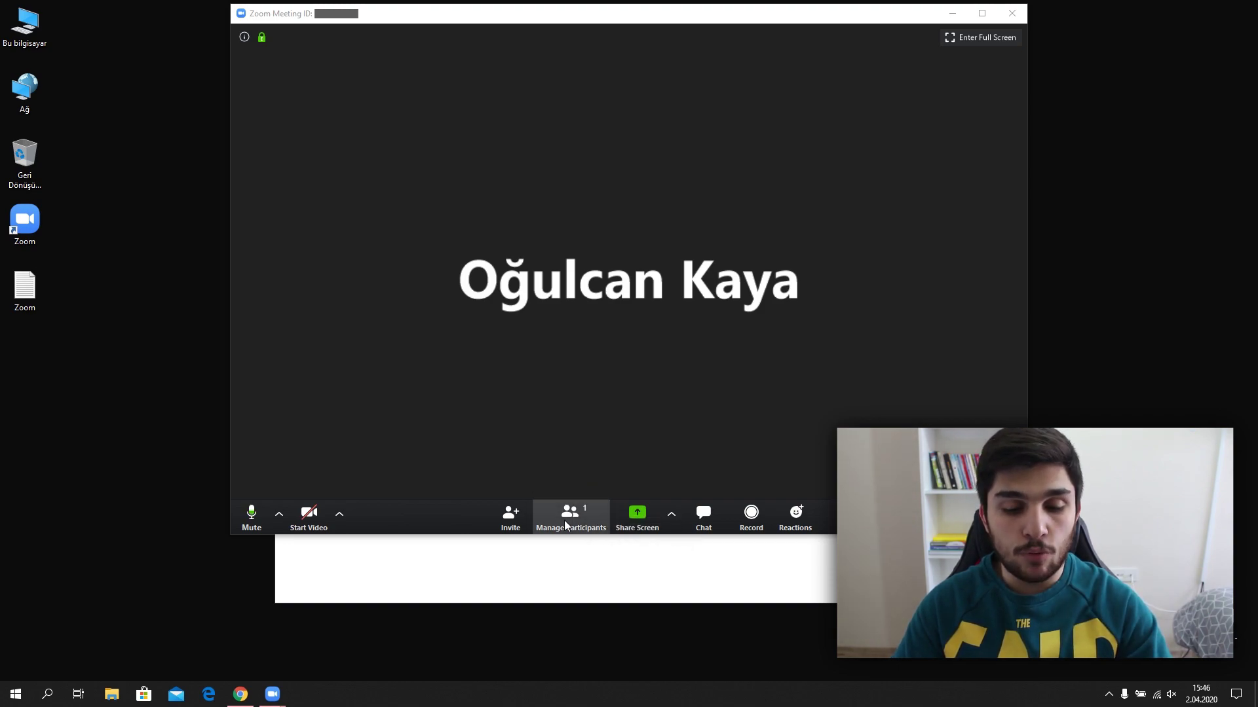
# Share a Whiteboard in the meeting.
pyautogui.click(638, 517)
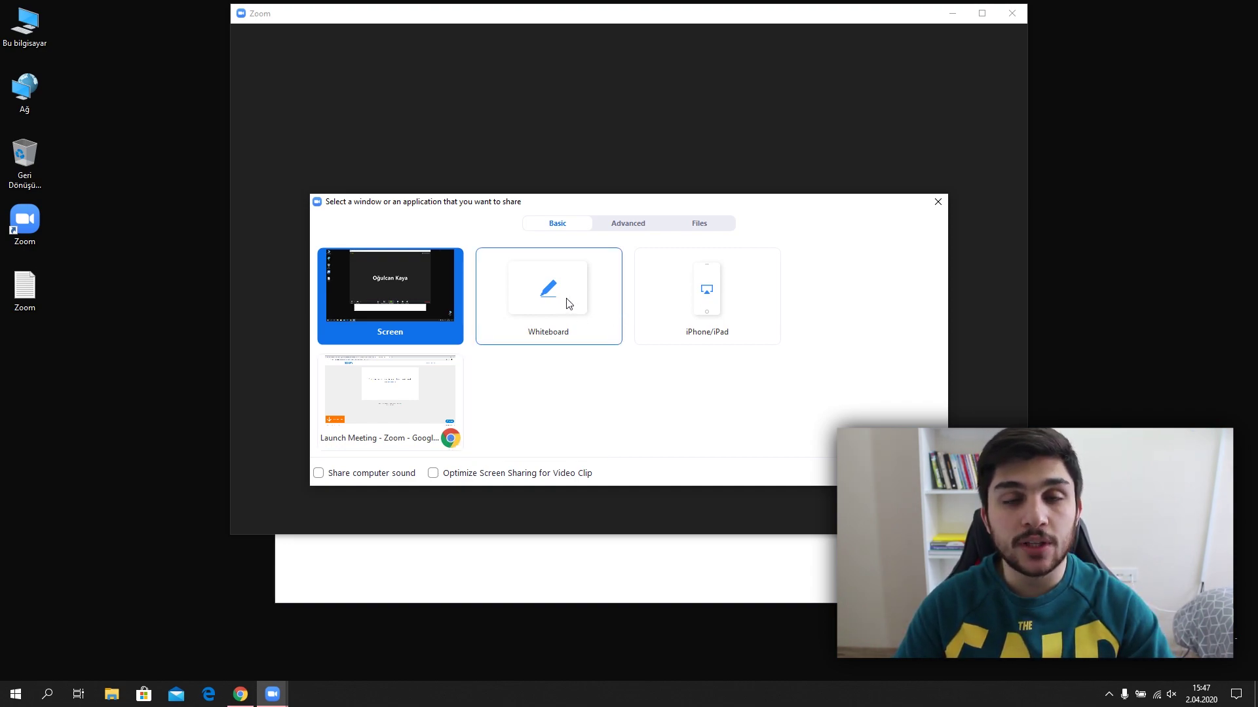
pyautogui.click(541, 307)
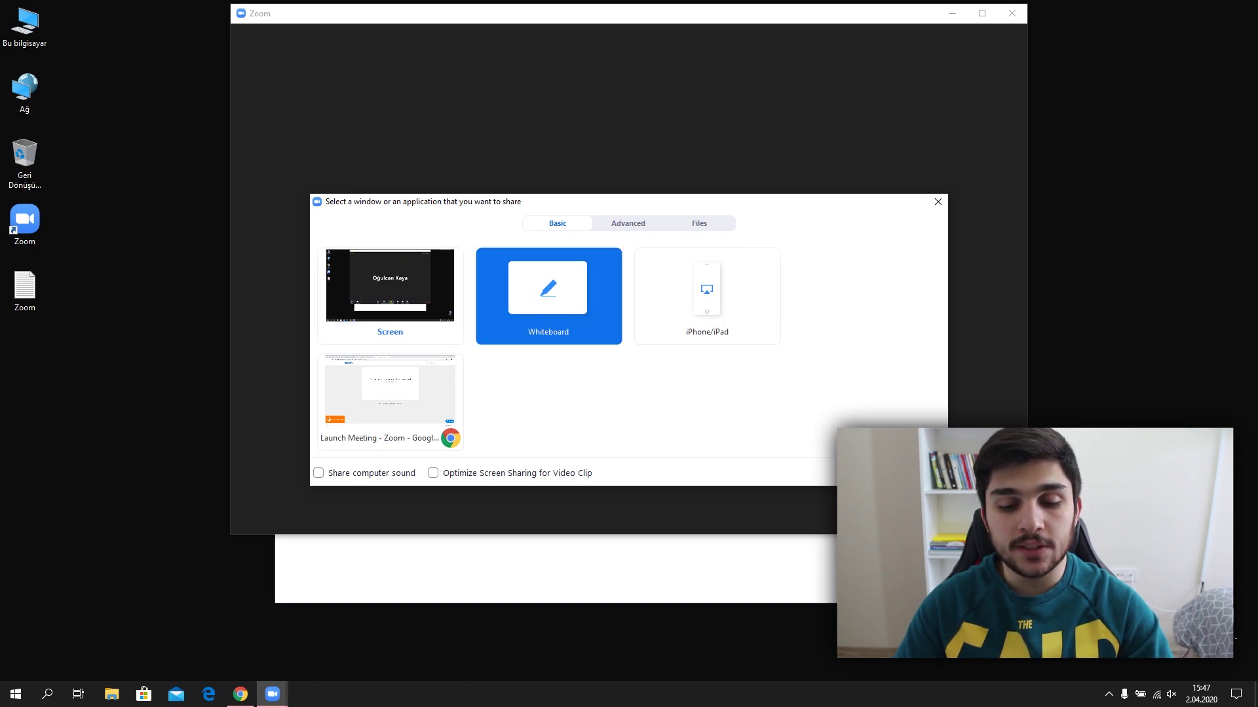
pyautogui.click(917, 473)
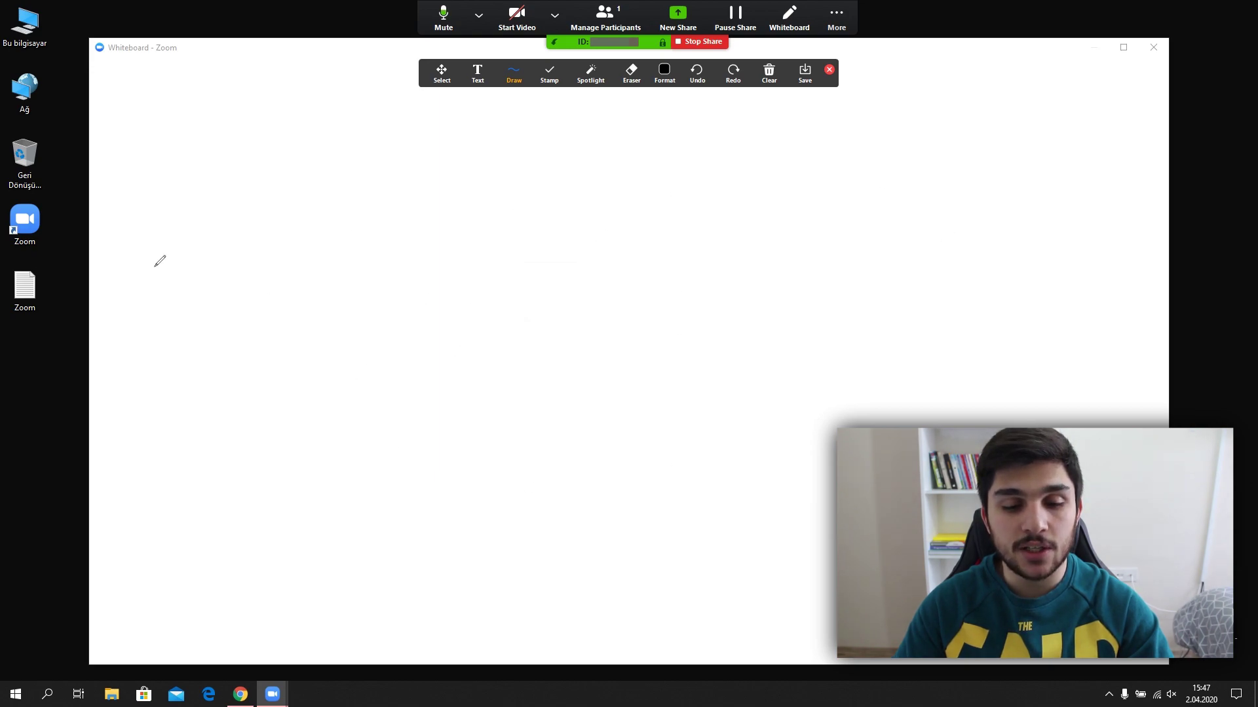
# Draw three separate black freehand strokes side by side across the whiteboard.
pyautogui.moveTo(189, 216); pyautogui.dragTo(231, 386)
pyautogui.moveTo(446, 267); pyautogui.dragTo(412, 440)
pyautogui.moveTo(598, 451); pyautogui.dragTo(668, 275)
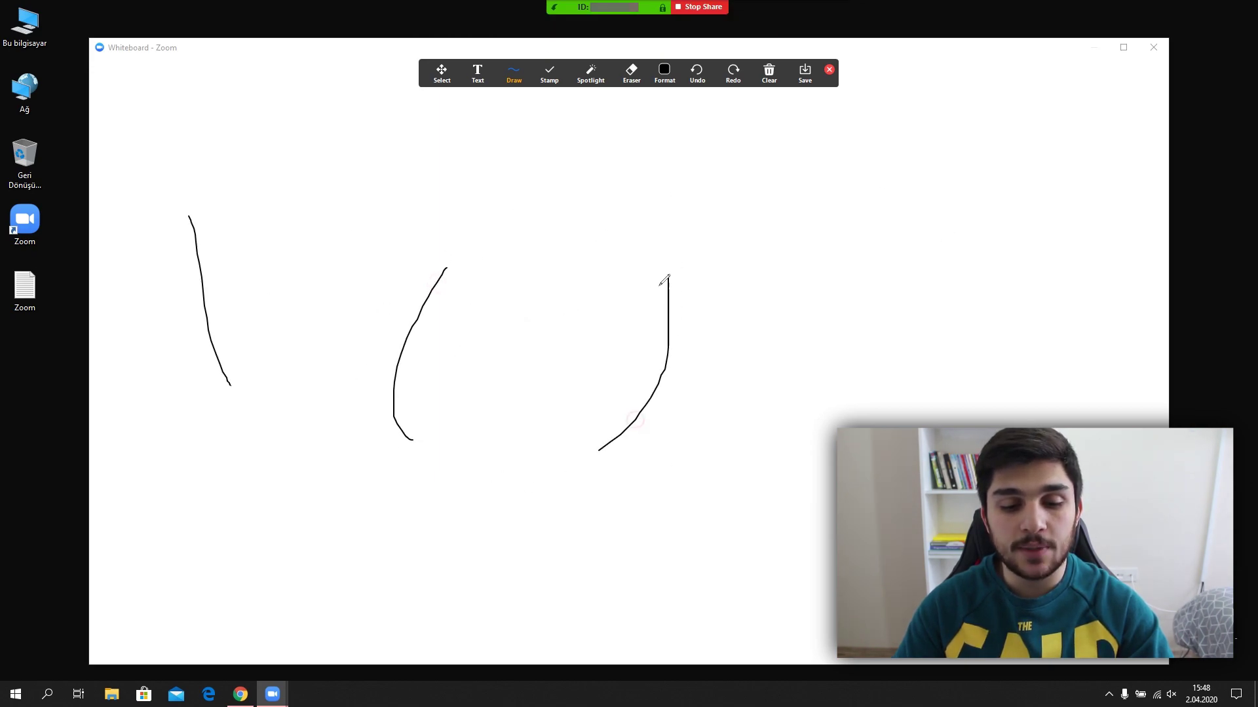
# Add the text "ABONE OL" near the upper middle of the whiteboard, above the strokes.
pyautogui.click(478, 70)
pyautogui.click(466, 148)
pyautogui.write('AB')
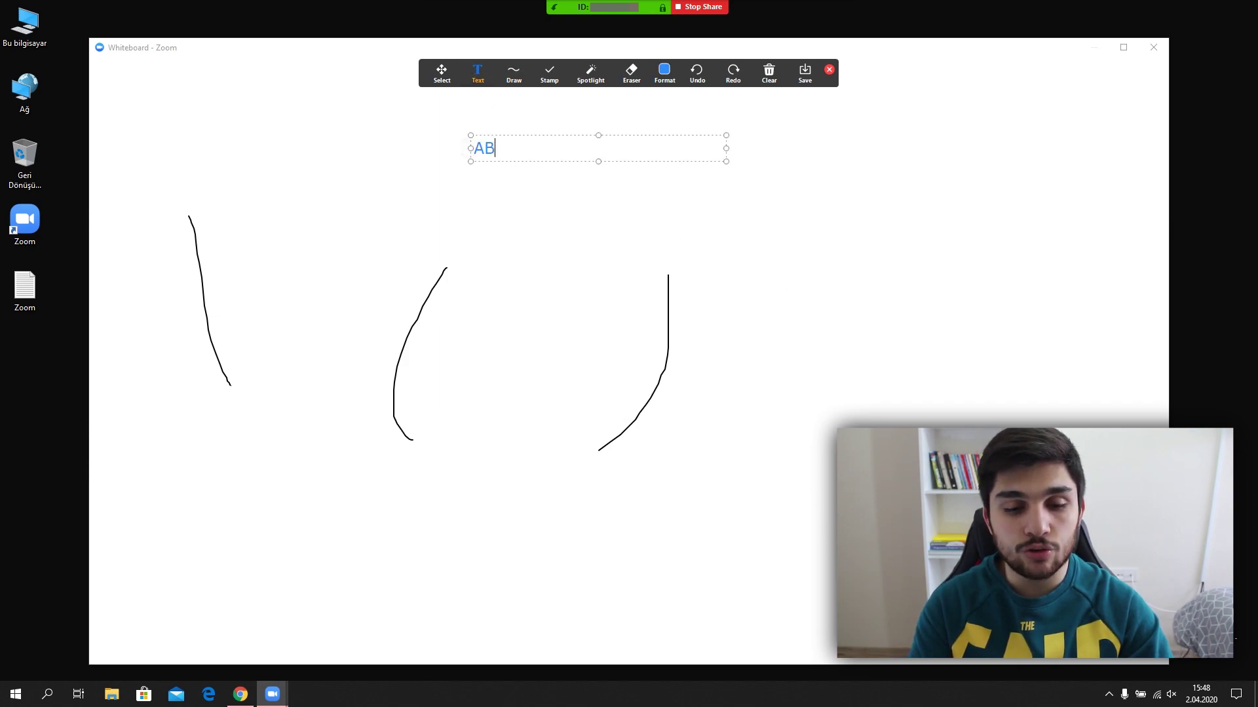
pyautogui.write('ONE OL')
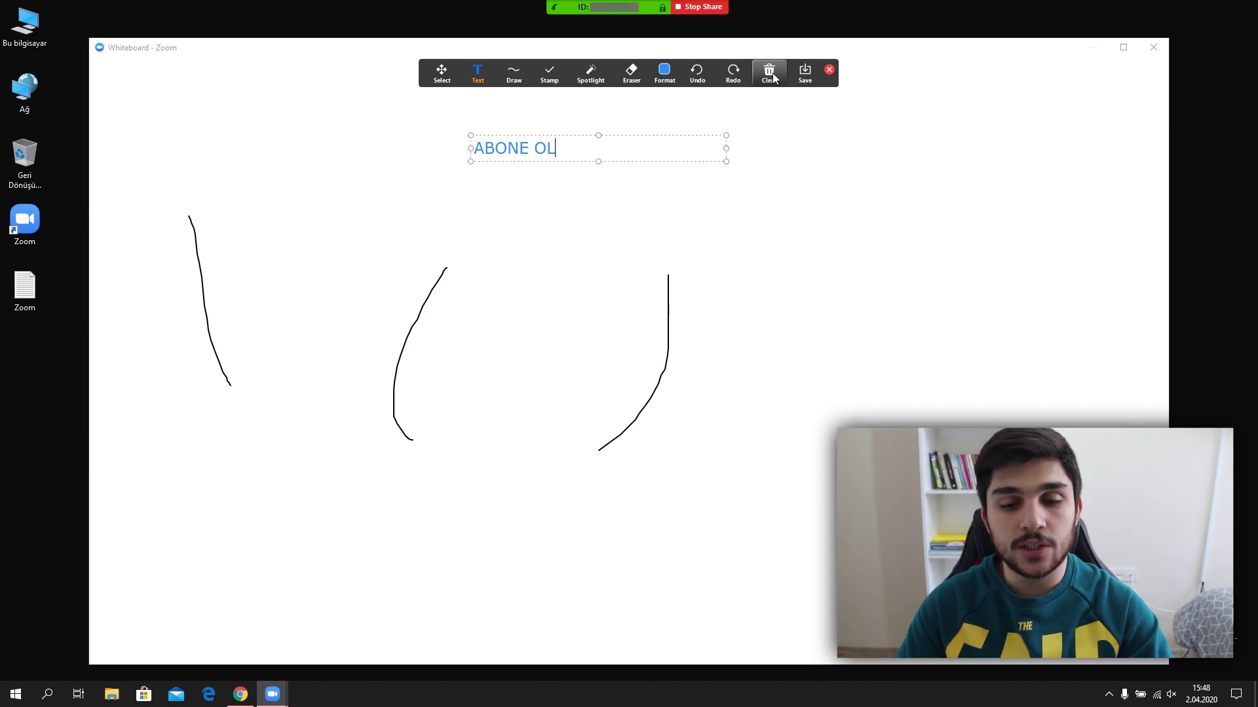
# Stop sharing the whiteboard and open the meeting's group chat and reactions.
pyautogui.click(693, 8)
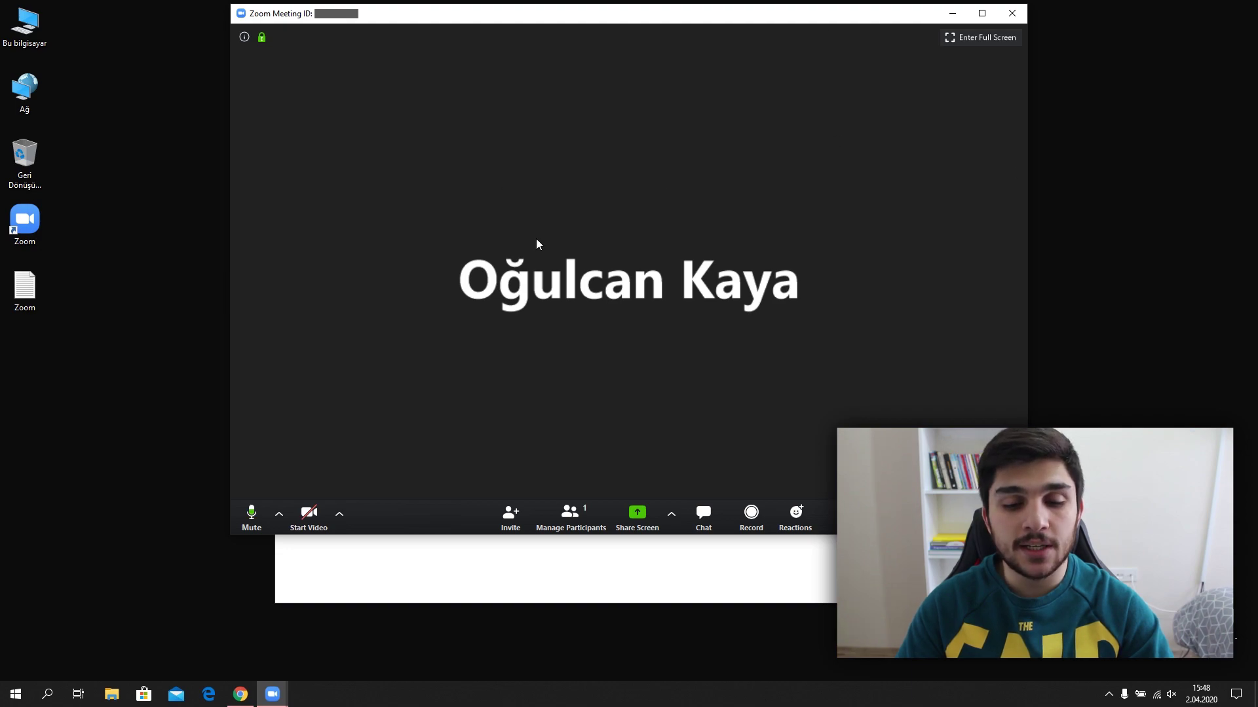
pyautogui.click(708, 513)
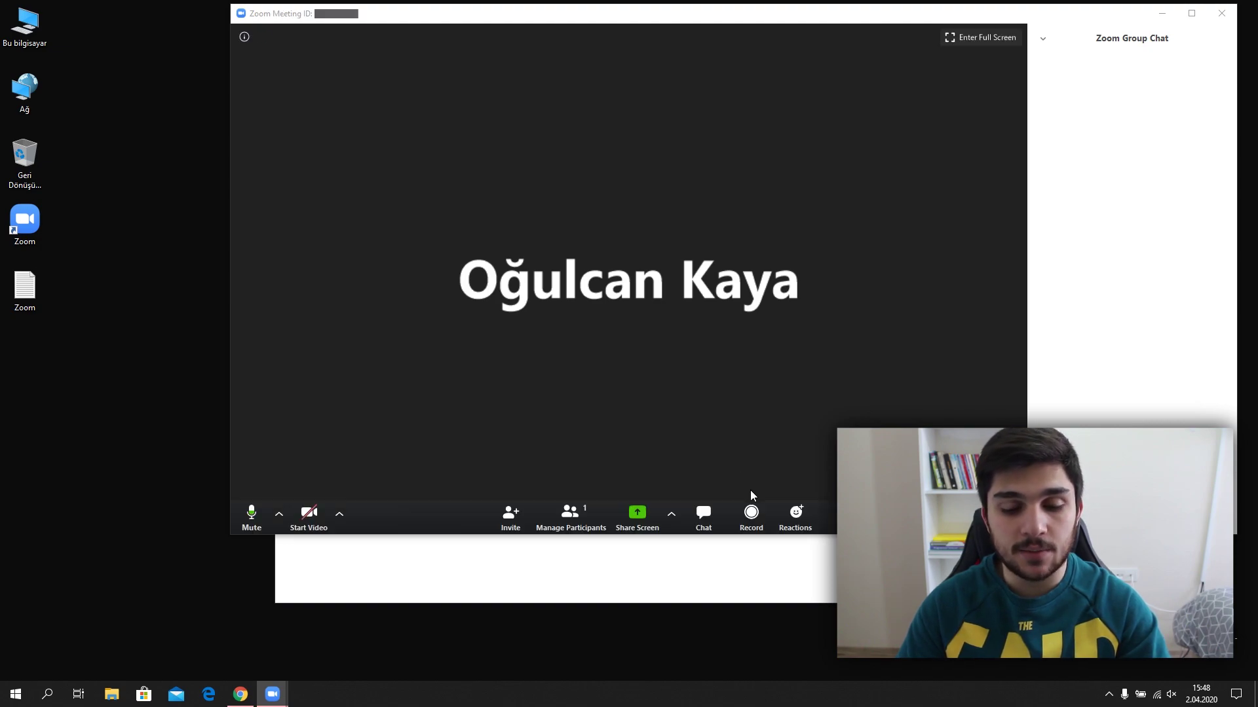
pyautogui.click(796, 515)
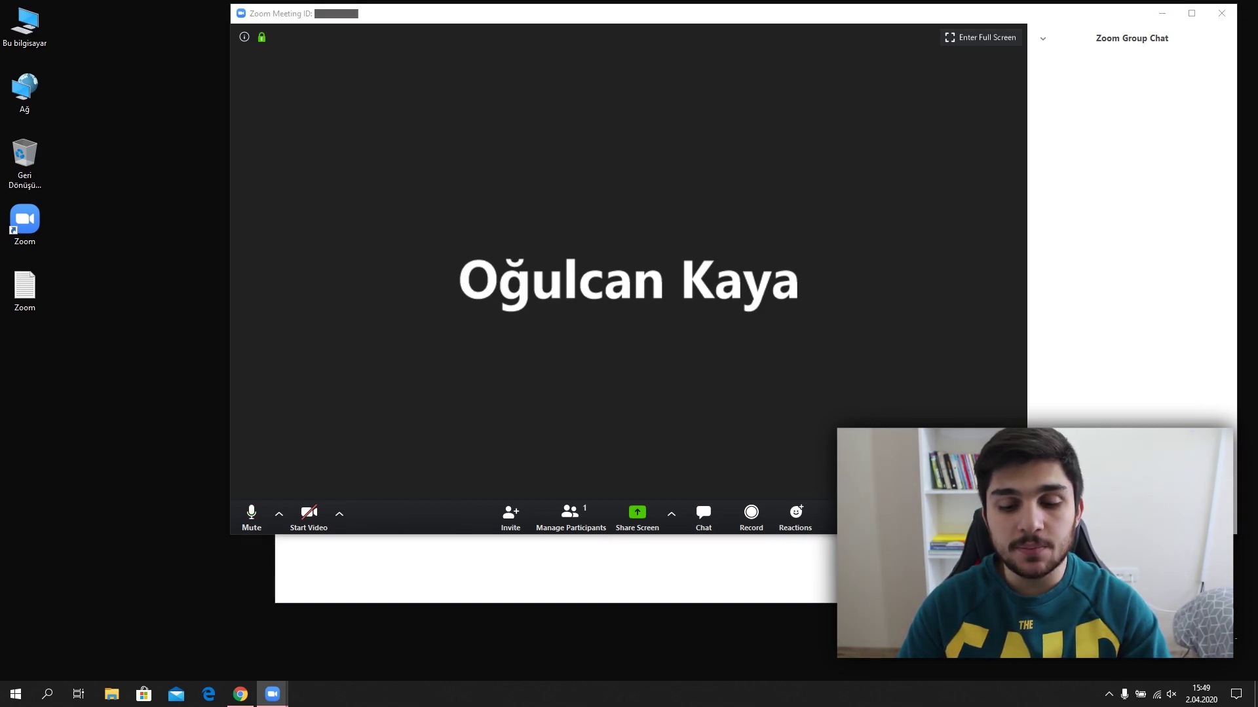
# End the meeting and return to the home screen.
pyautogui.hotkey('alt', 'F4')
pyautogui.click(630, 395)
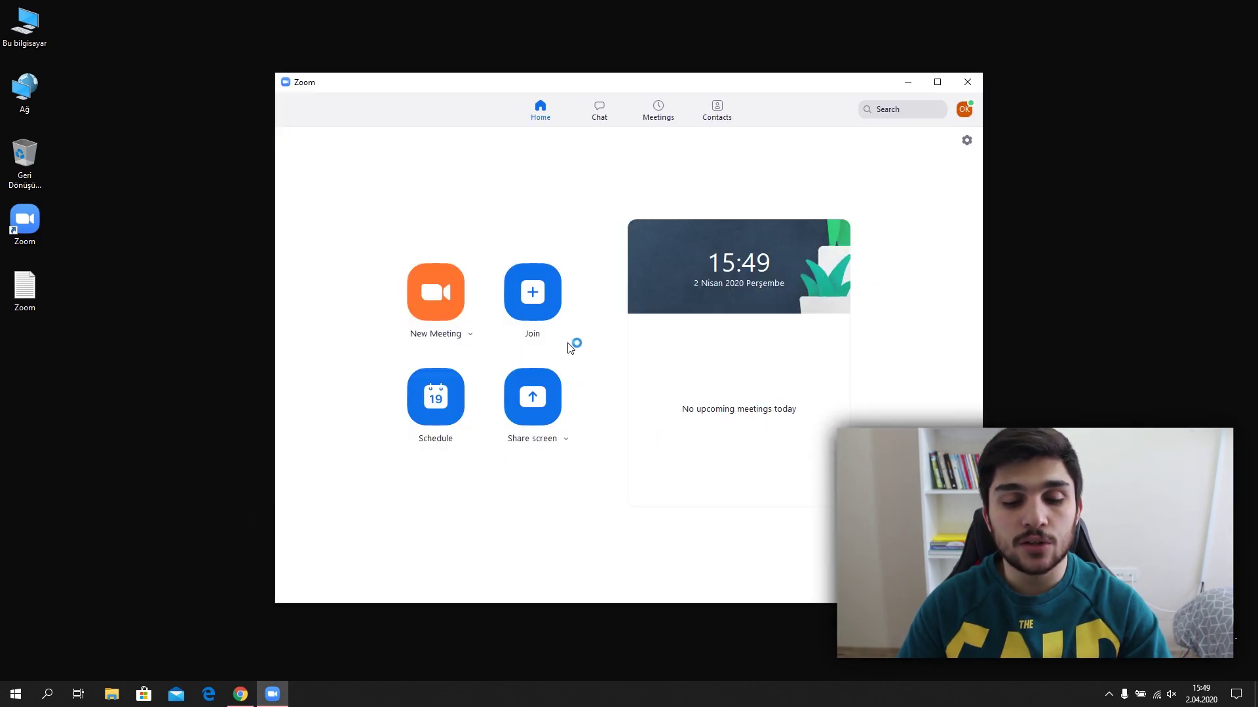
# Try to join a meeting using the meeting ID copied from the Zoom text document on the desktop.
pyautogui.click(550, 315)
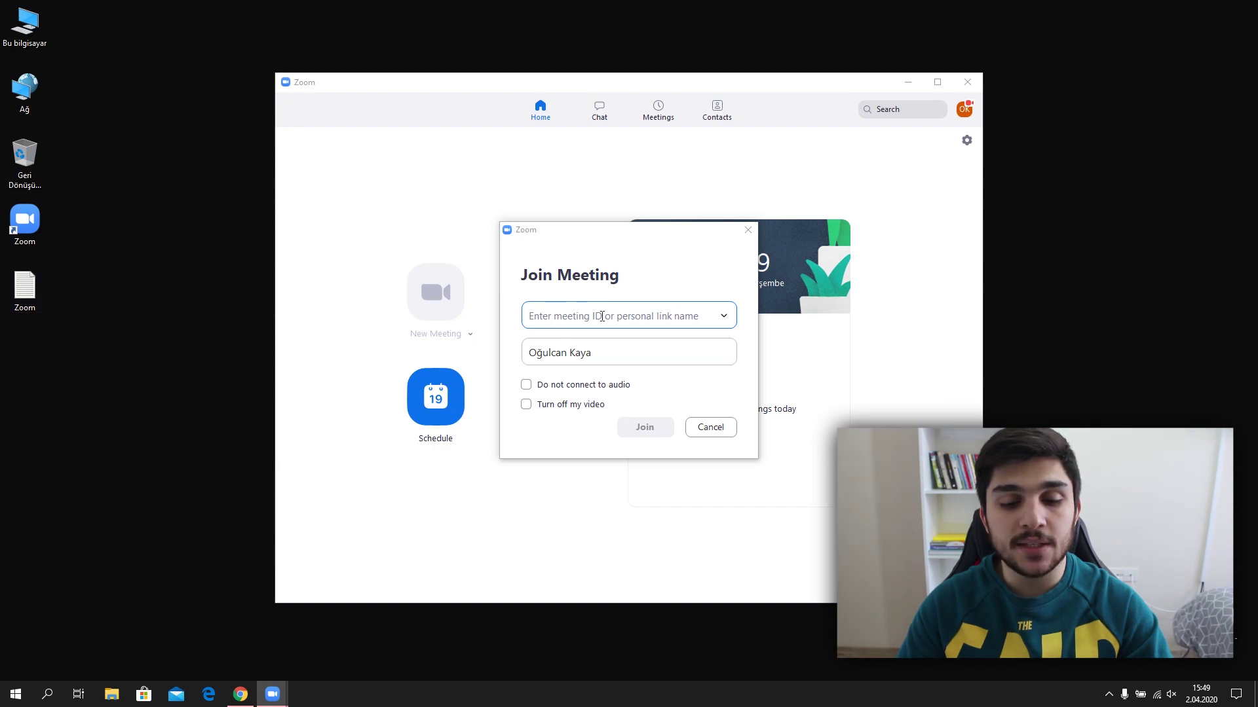
pyautogui.doubleClick(25, 288)
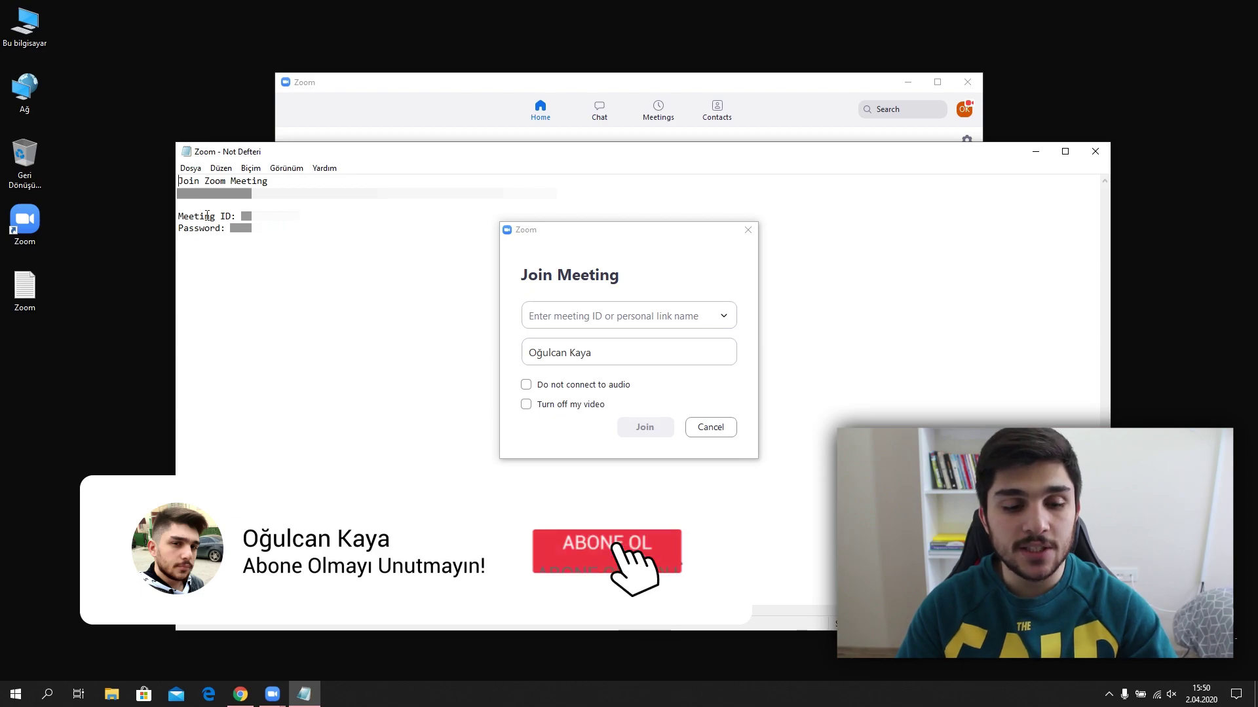
pyautogui.moveTo(242, 216); pyautogui.dragTo(301, 216)
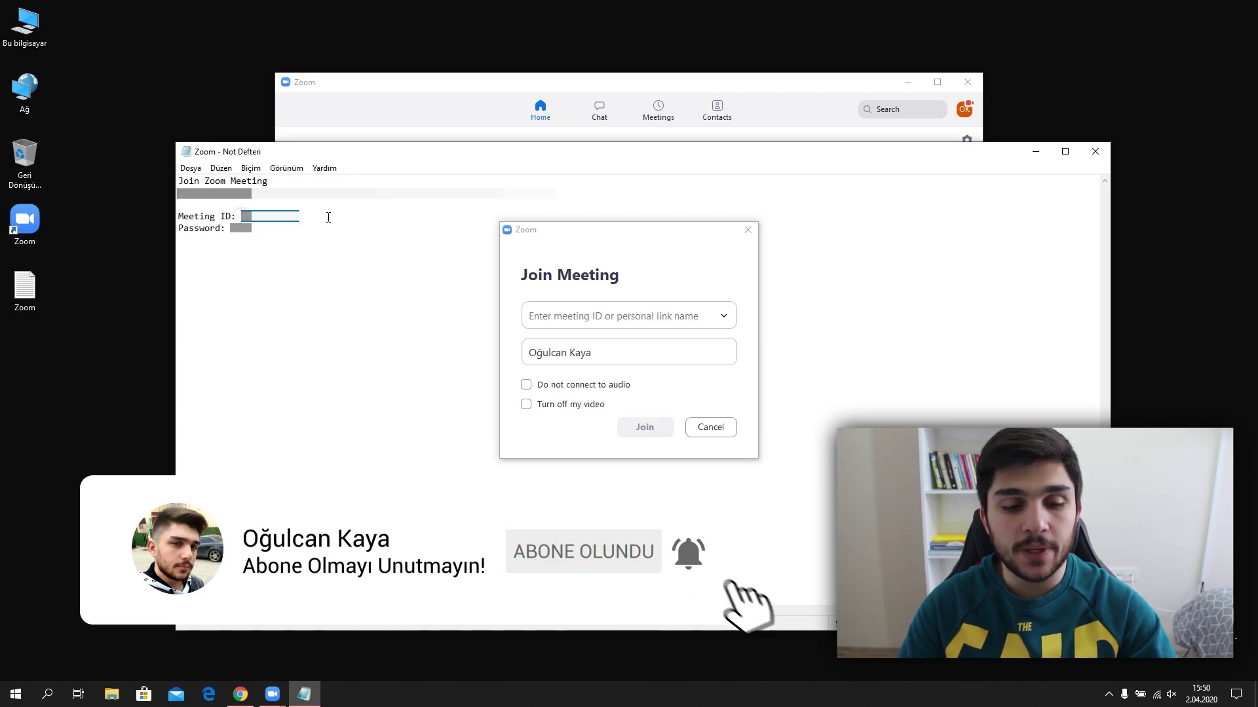
pyautogui.click(552, 319)
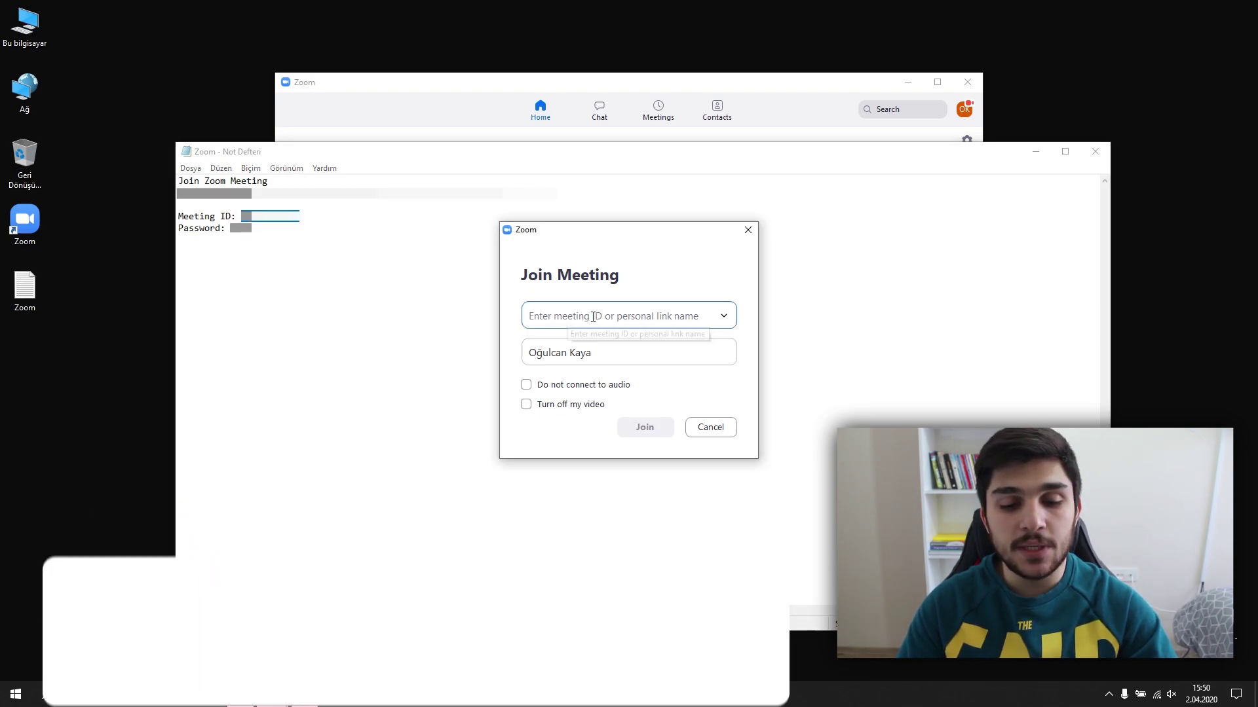
pyautogui.hotkey('ctrl', 'v')
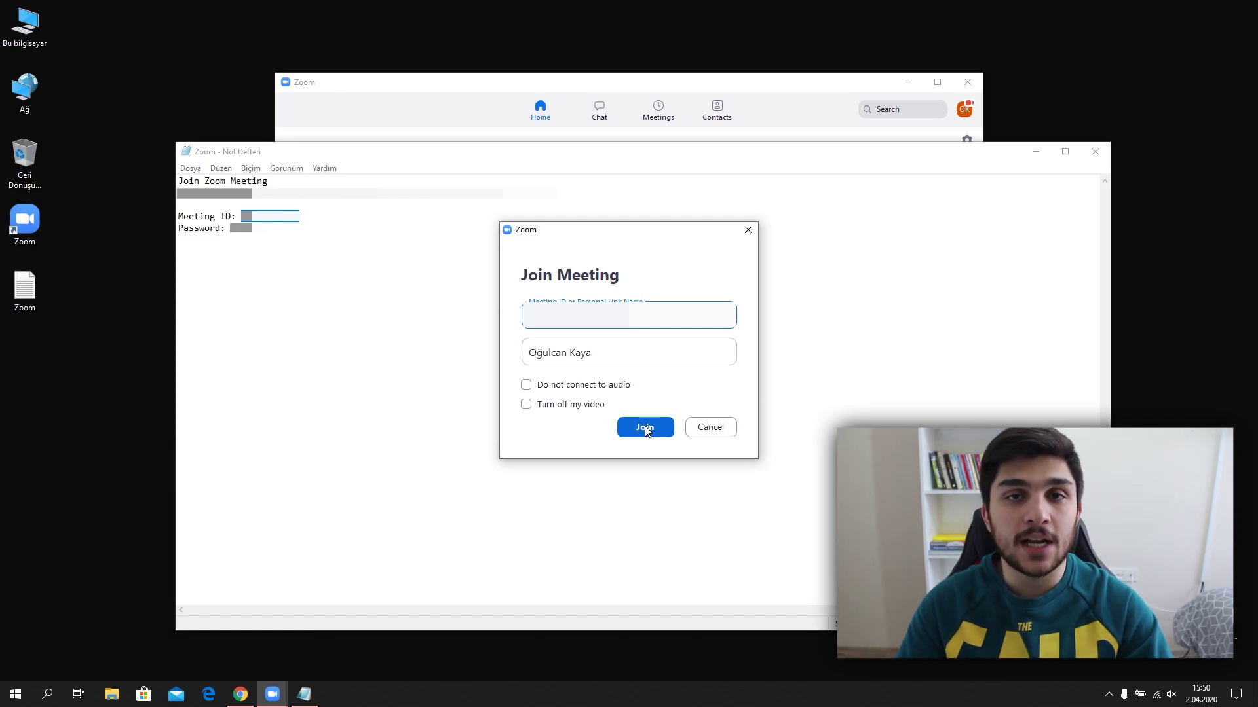
pyautogui.click(646, 428)
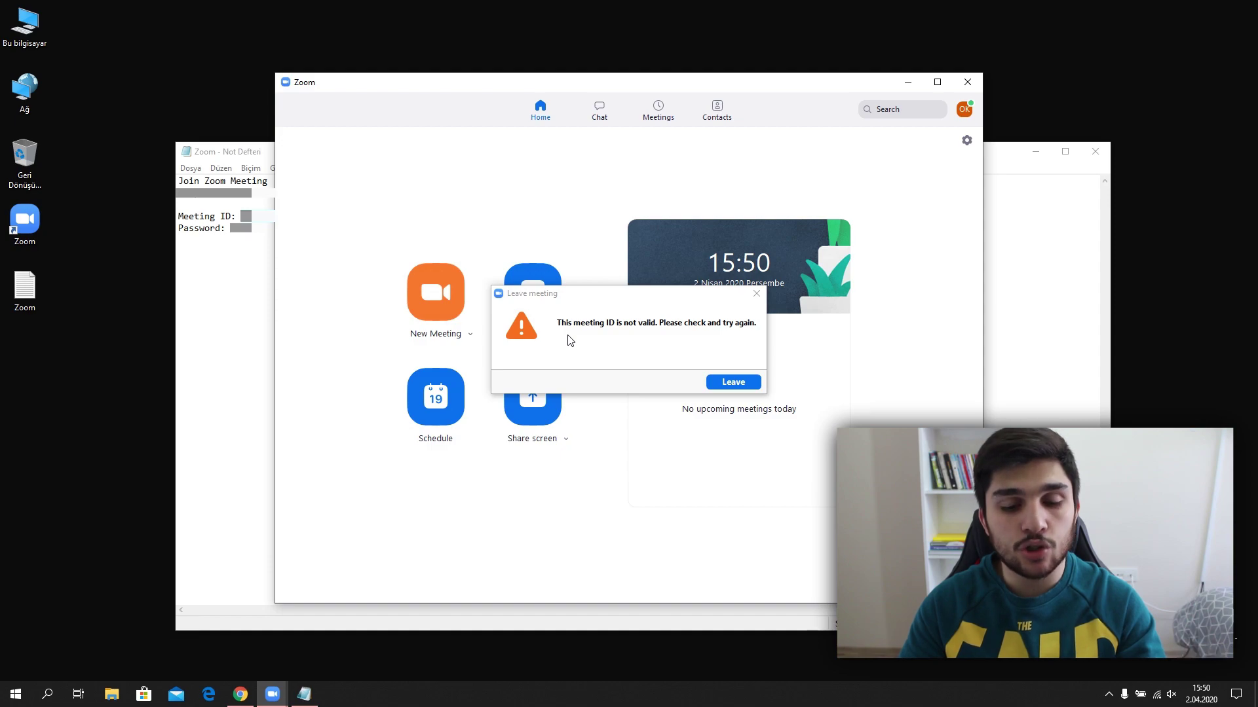
pyautogui.click(735, 382)
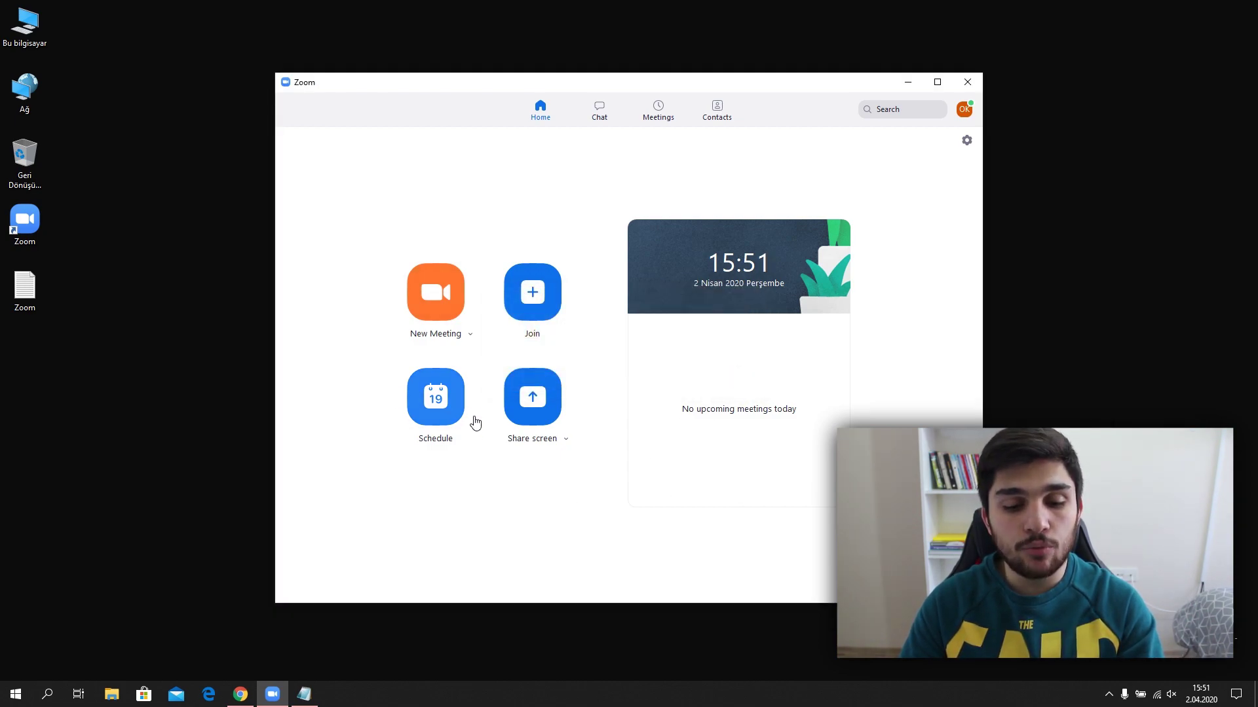
# Review the Schedule Meeting options for topic, start time, duration, password, video, audio and calendar, and cancel without scheduling.
pyautogui.click(436, 398)
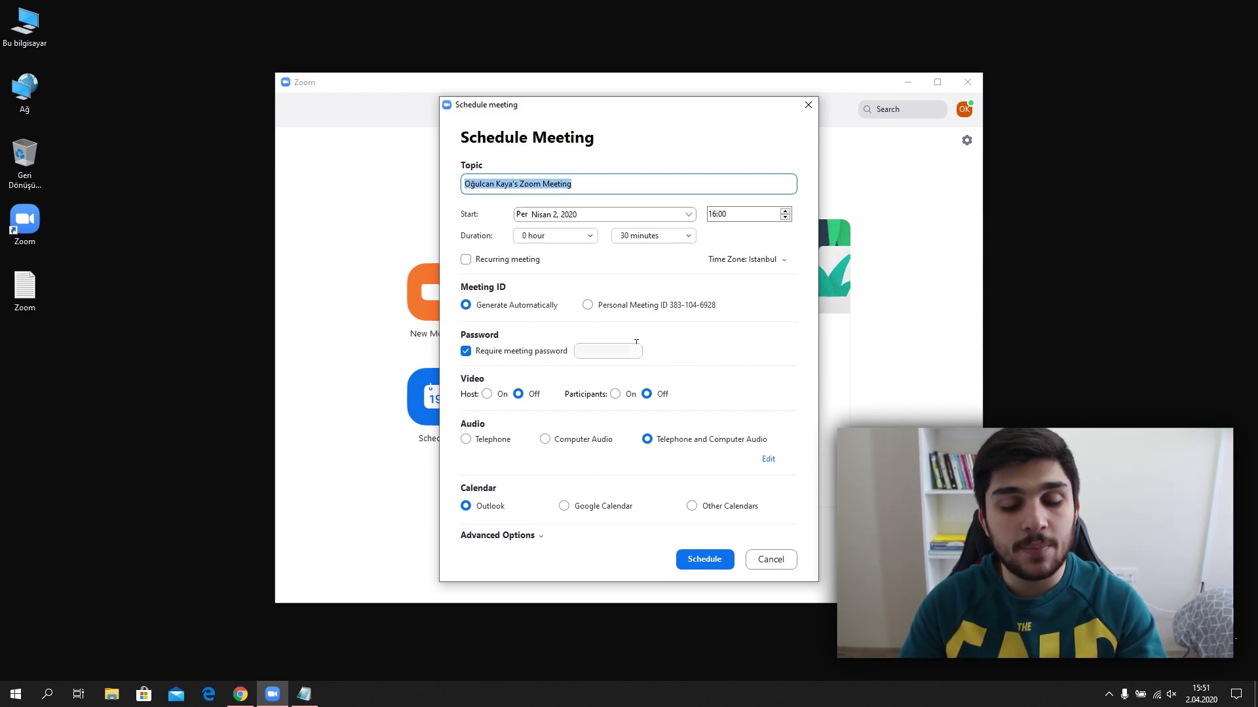
pyautogui.click(754, 555)
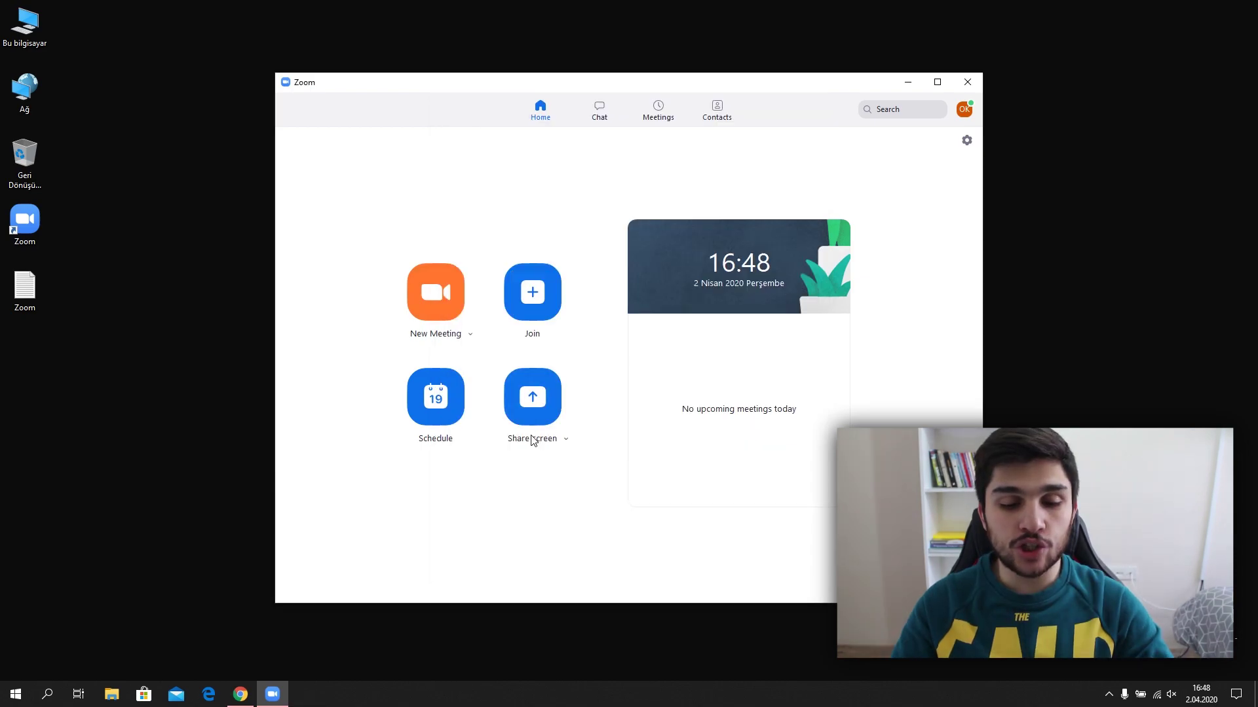